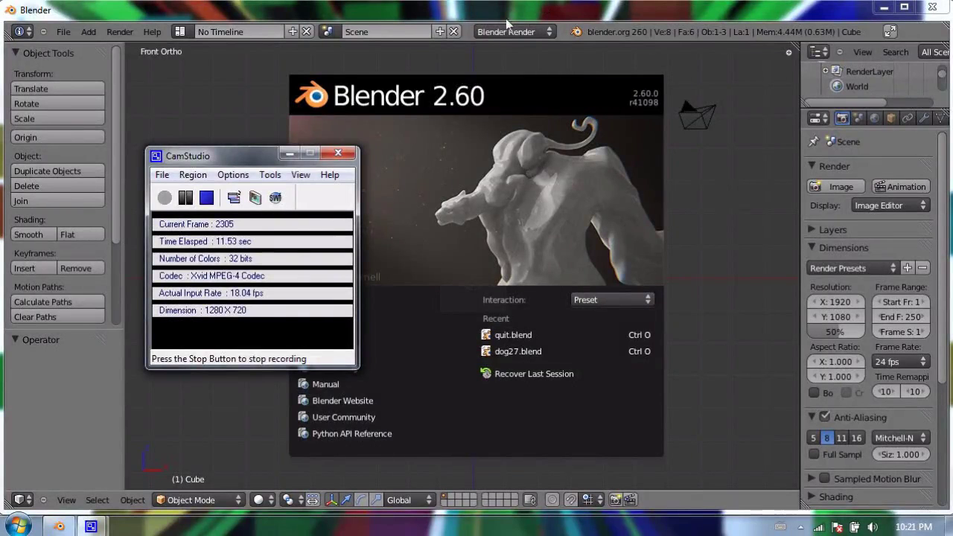
- Move the screen recorder aside and dismiss the Blender 2.60 splash screen
click(462, 18)
click(443, 160)
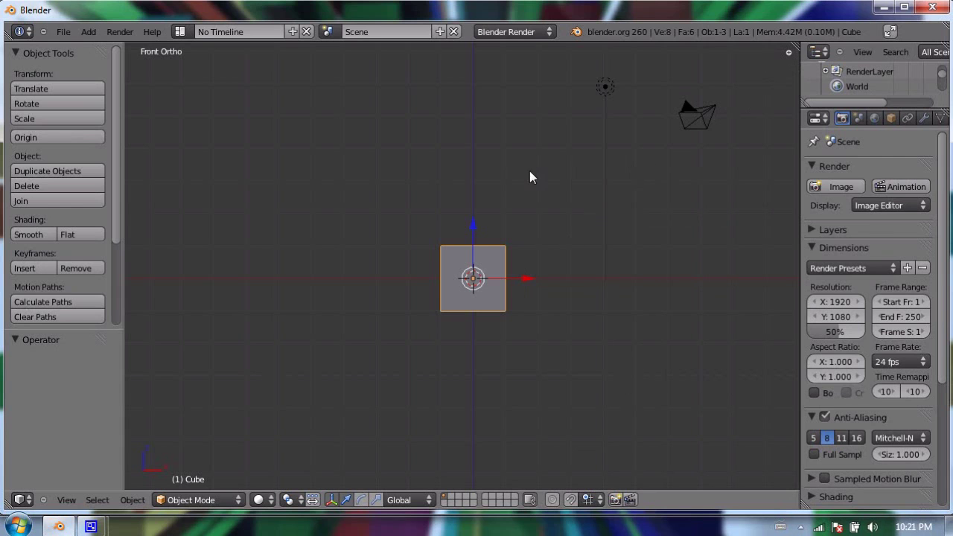
- Hide the tool shelf and split the 3D view into two stacked views
key(t)
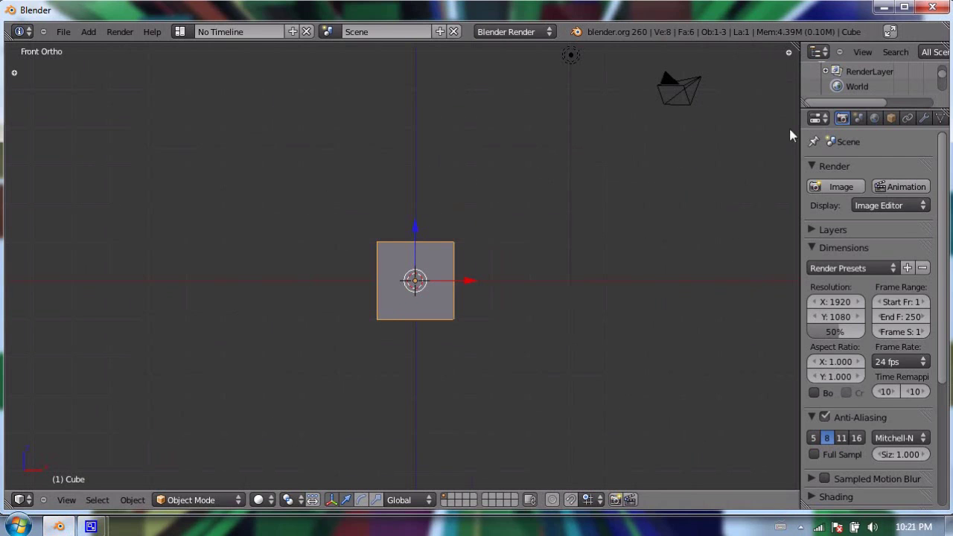
right_click(799, 146)
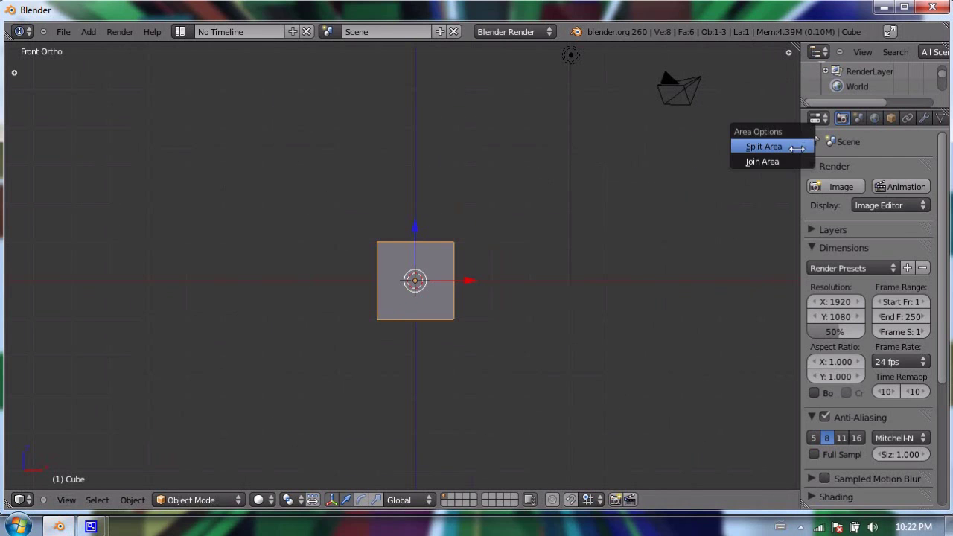
click(795, 146)
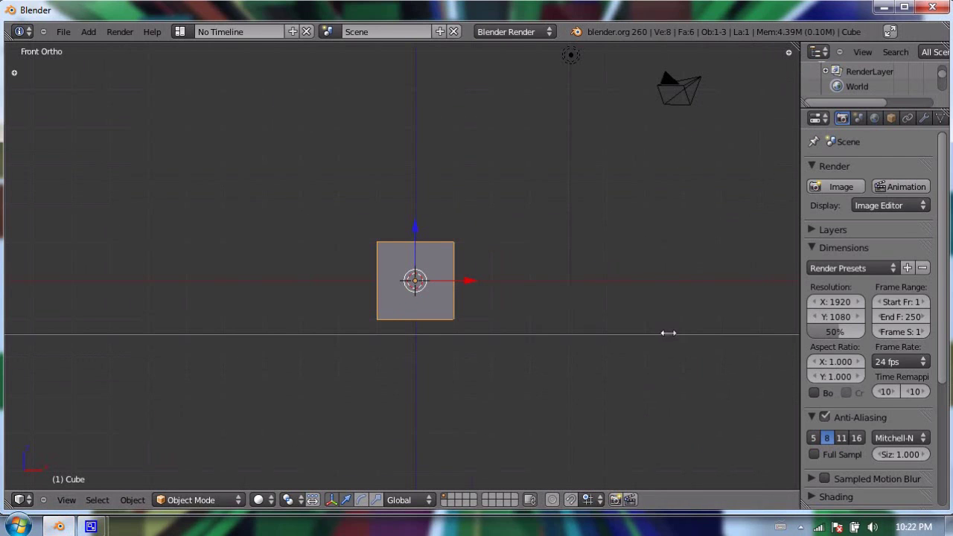
click(667, 335)
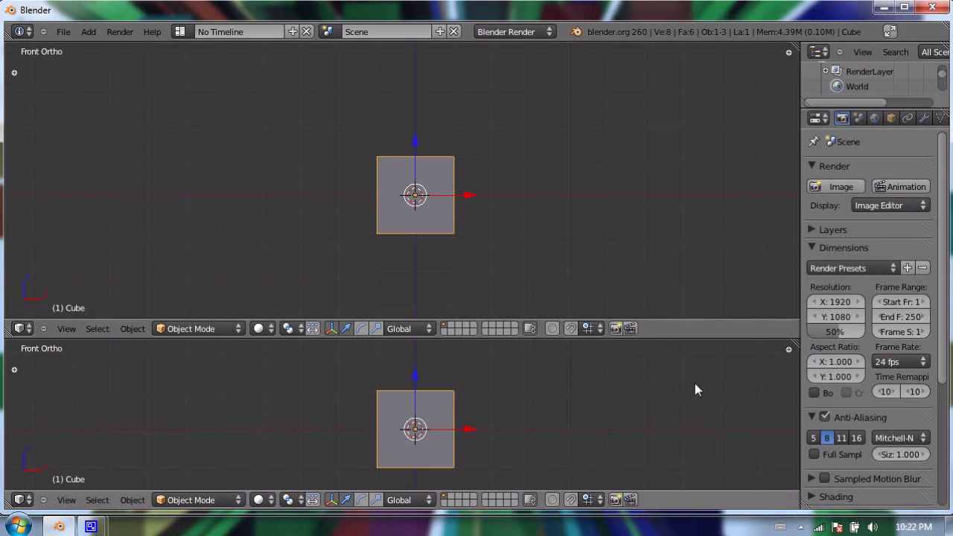
- Split the lower view again into three, shrinking the middle one to a thin strip
right_click(799, 392)
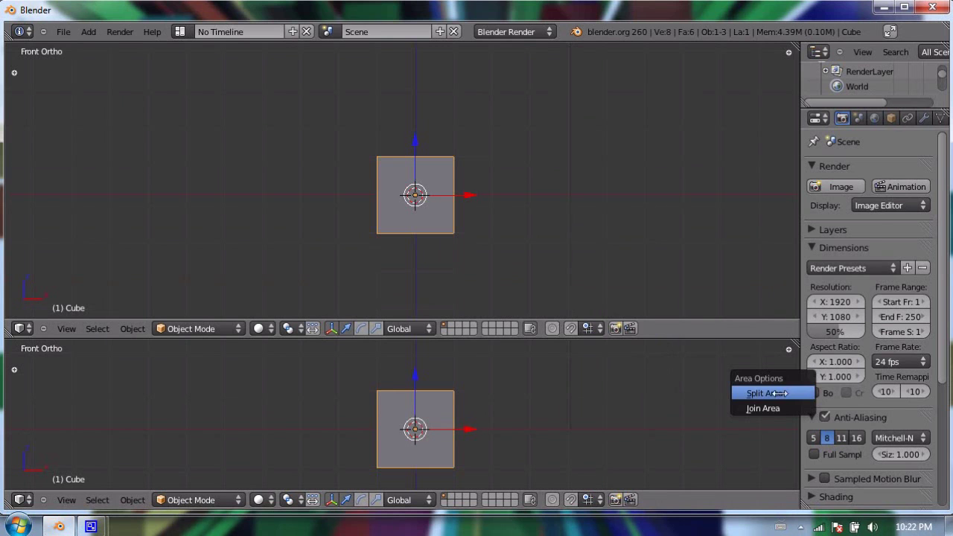
click(711, 392)
click(673, 394)
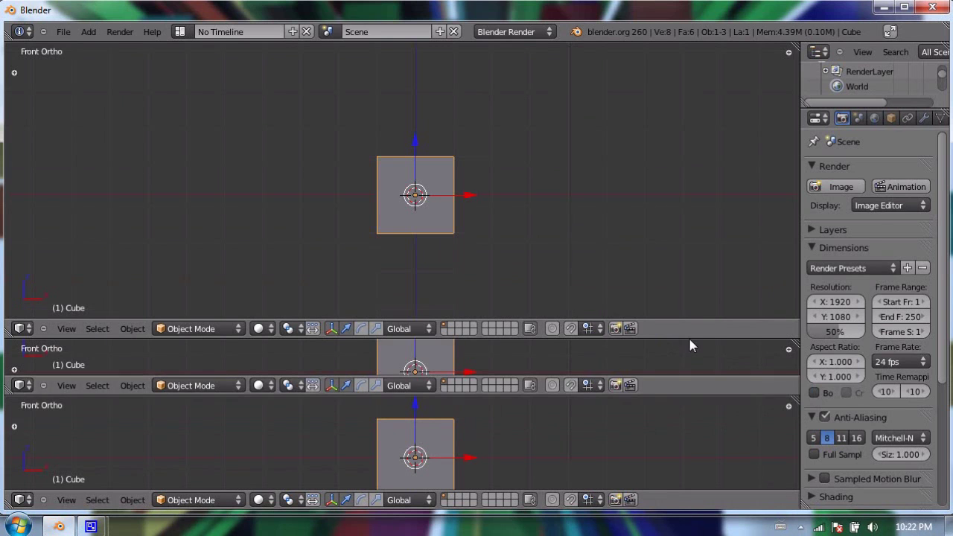
drag(689, 339, 696, 295)
click(713, 397)
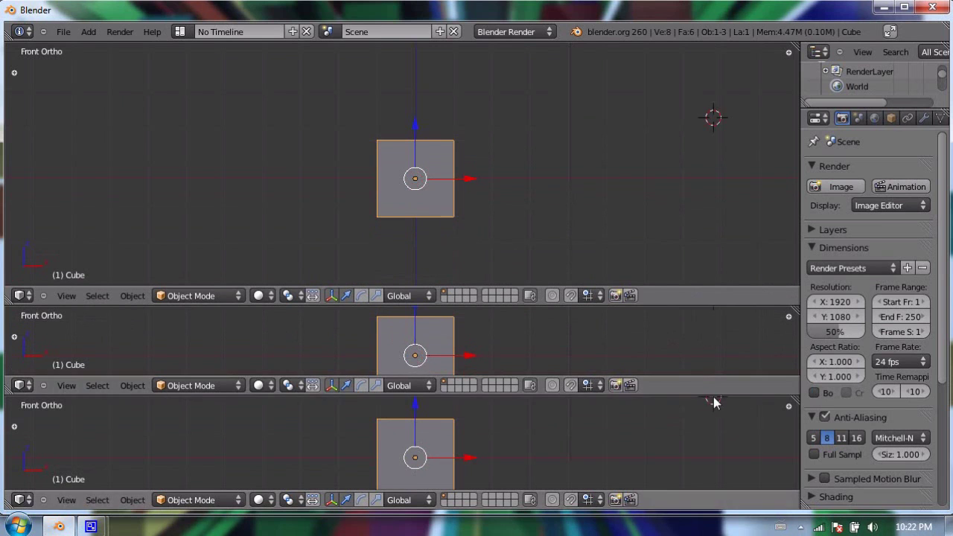
drag(715, 394, 721, 371)
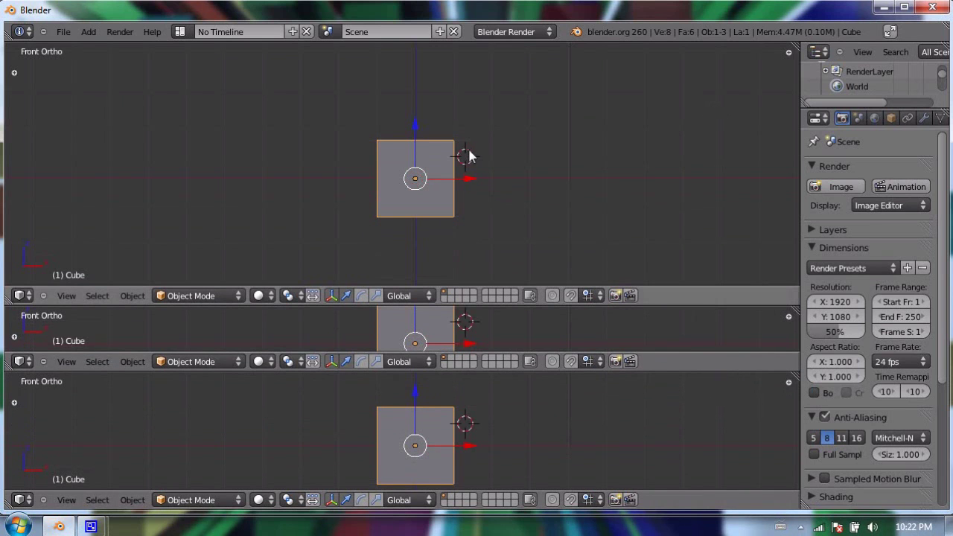
key(shift+c)
scroll(330, 202, up, 2)
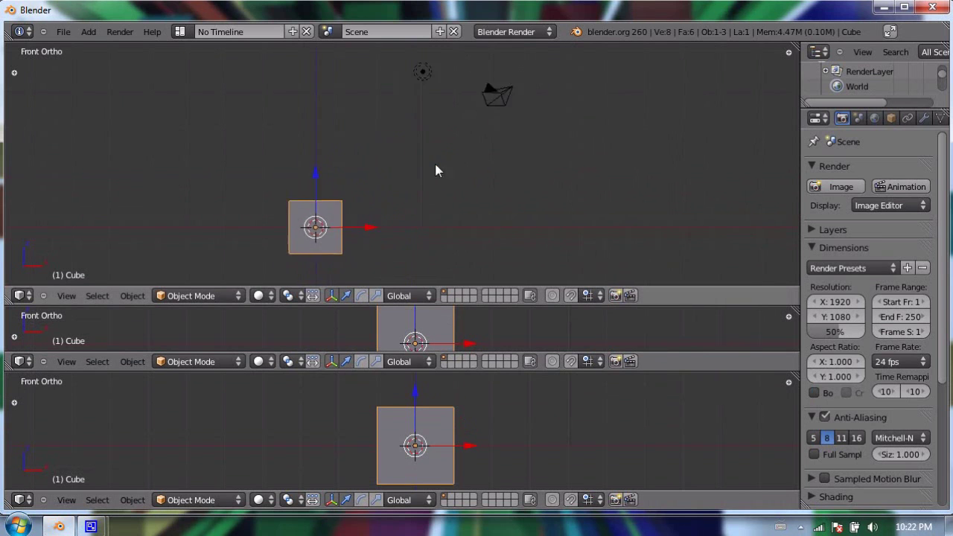
- Frame the cube in the top view, then make the middle area a Timeline and the bottom a DopeSheet
key(KP_Decimal)
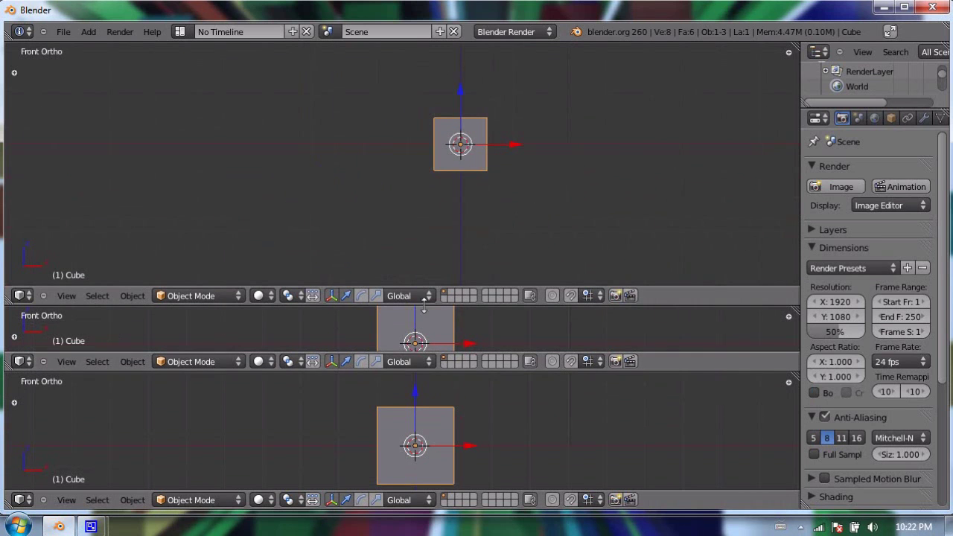
click(20, 361)
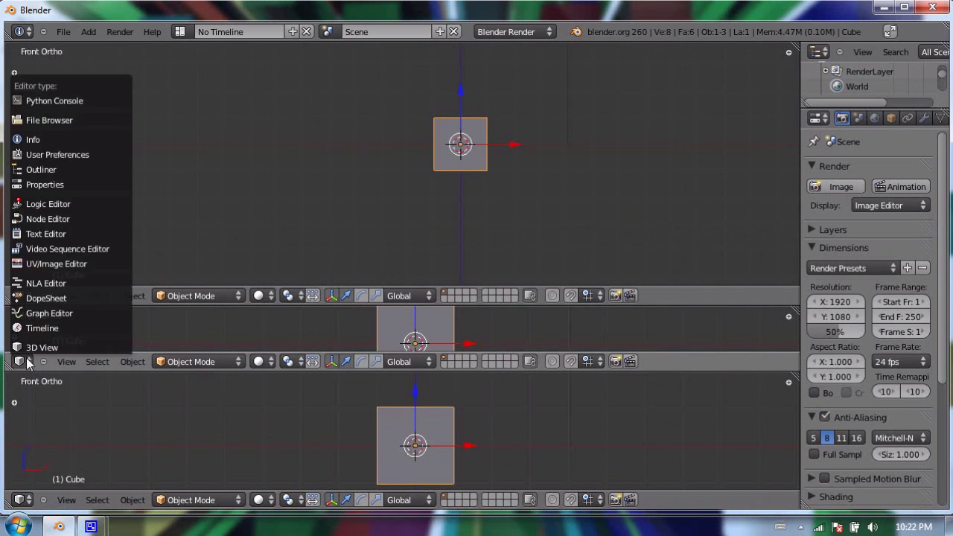
click(78, 333)
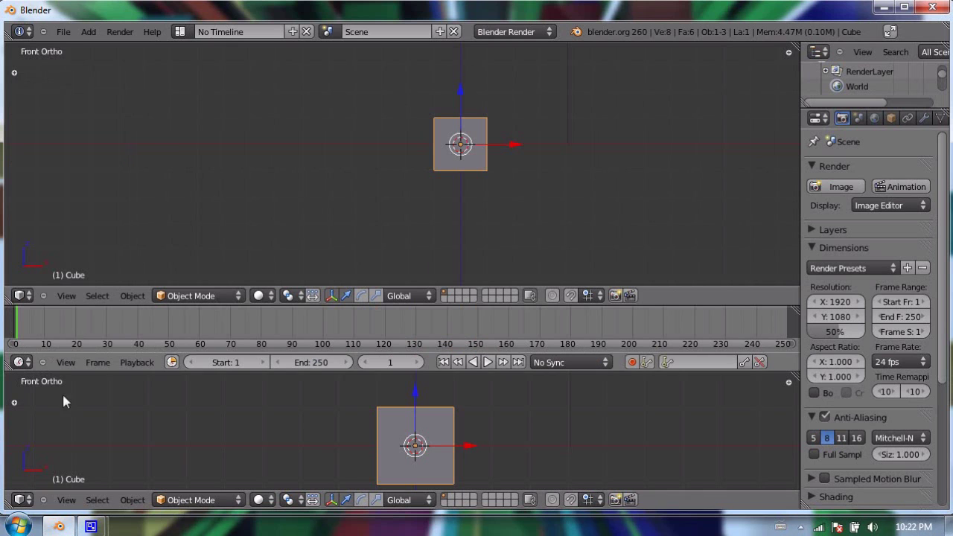
click(20, 500)
click(47, 437)
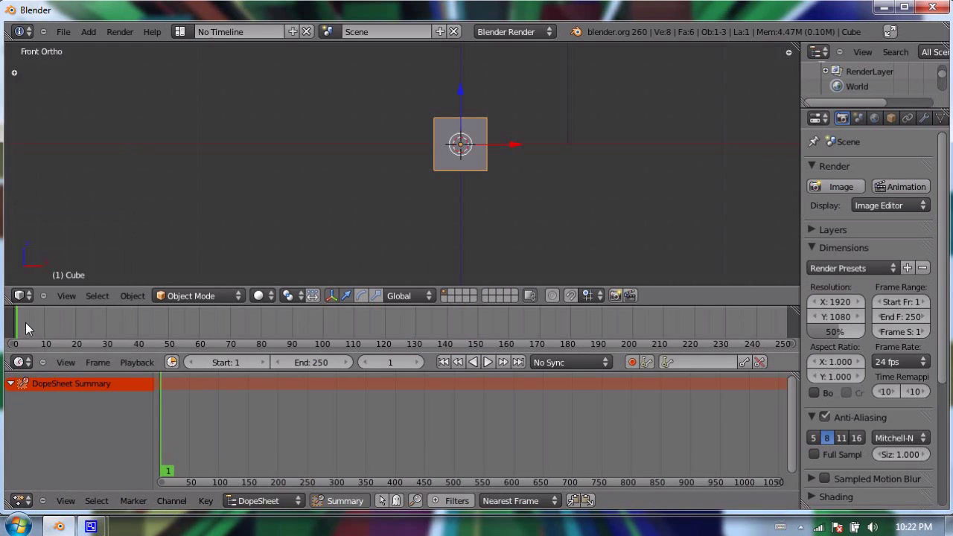
- Scrub the current frame to 129 and 131, ending on frame 112
drag(24, 318, 179, 310)
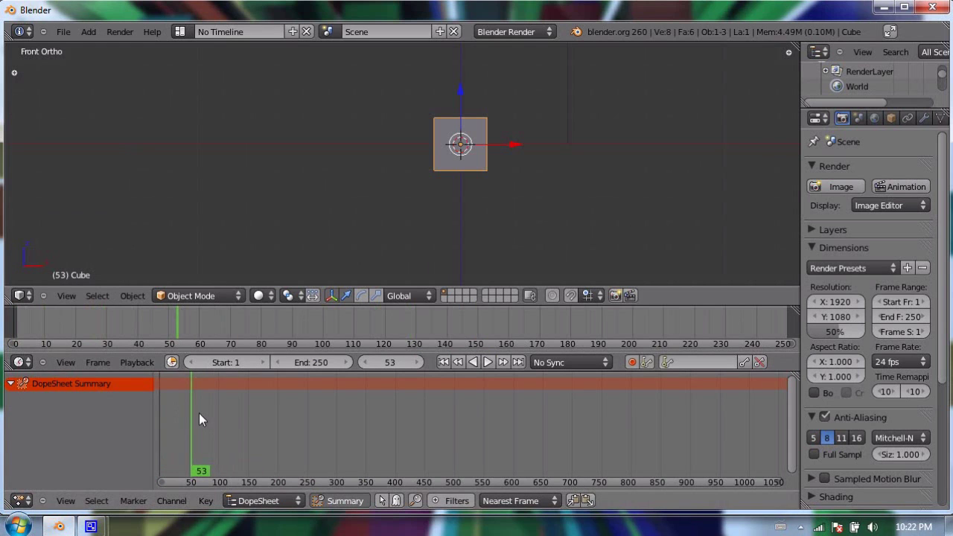
drag(199, 414, 136, 413)
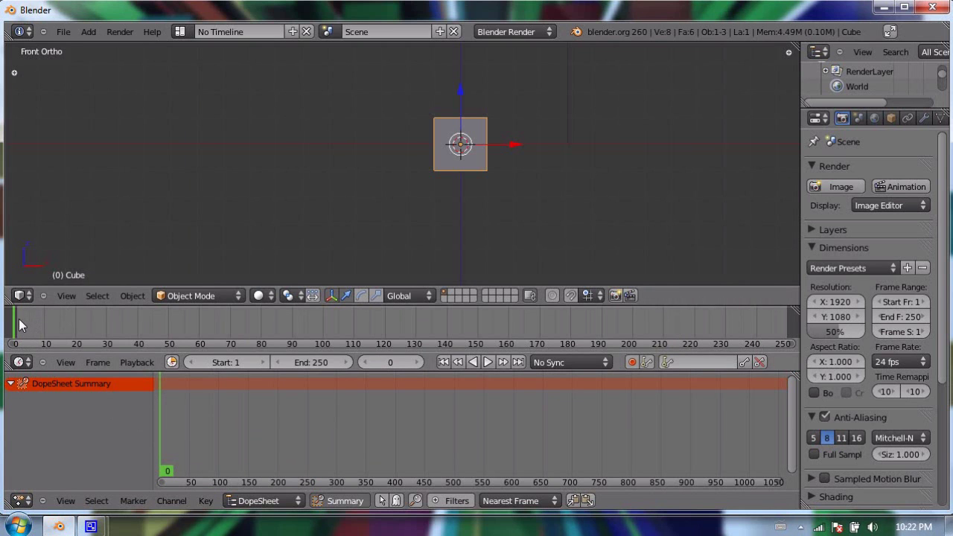
drag(27, 326, 417, 316)
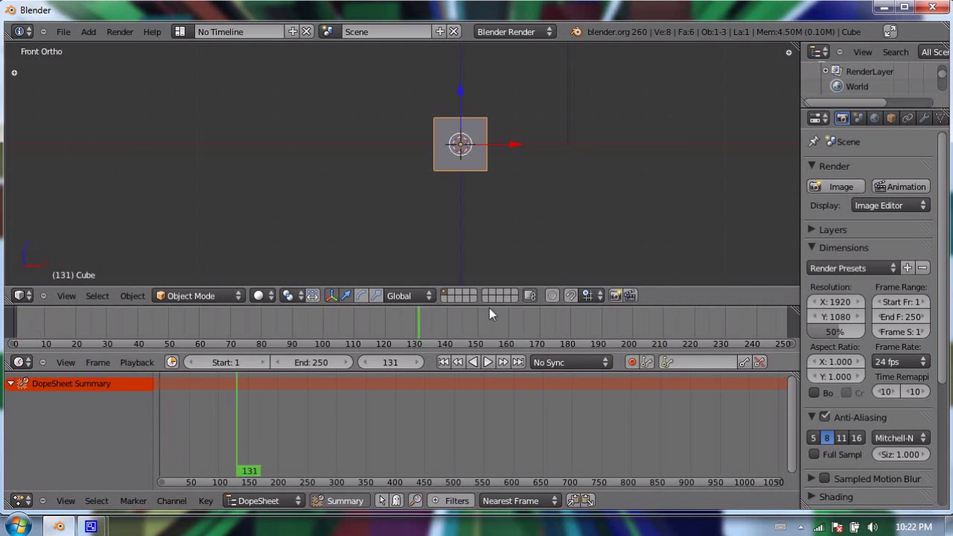
drag(490, 313, 360, 318)
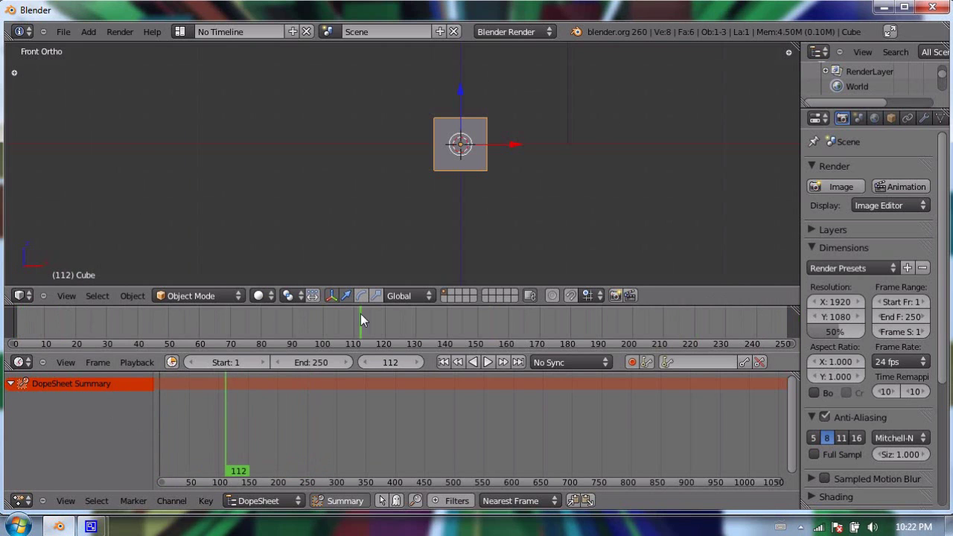
click(318, 361)
text(10)
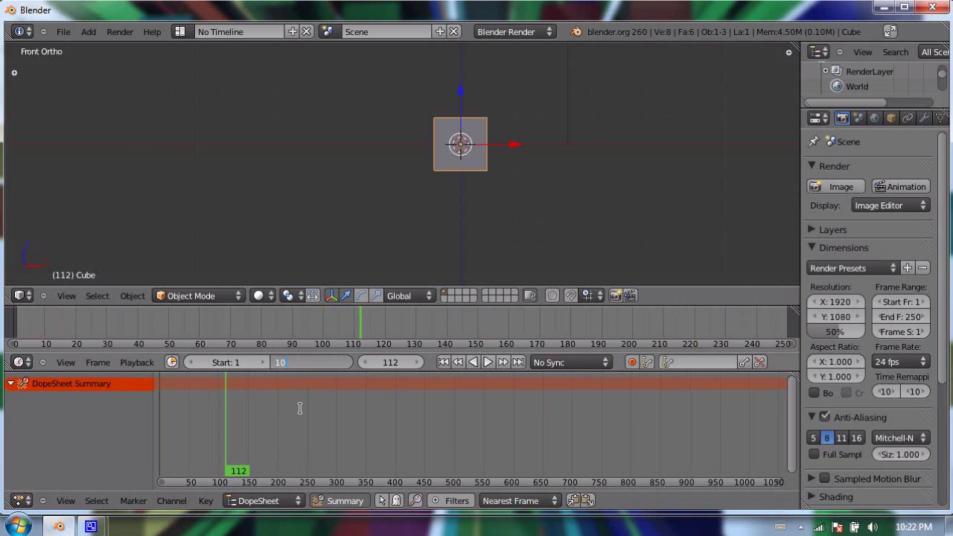
text(00)
key(Return)
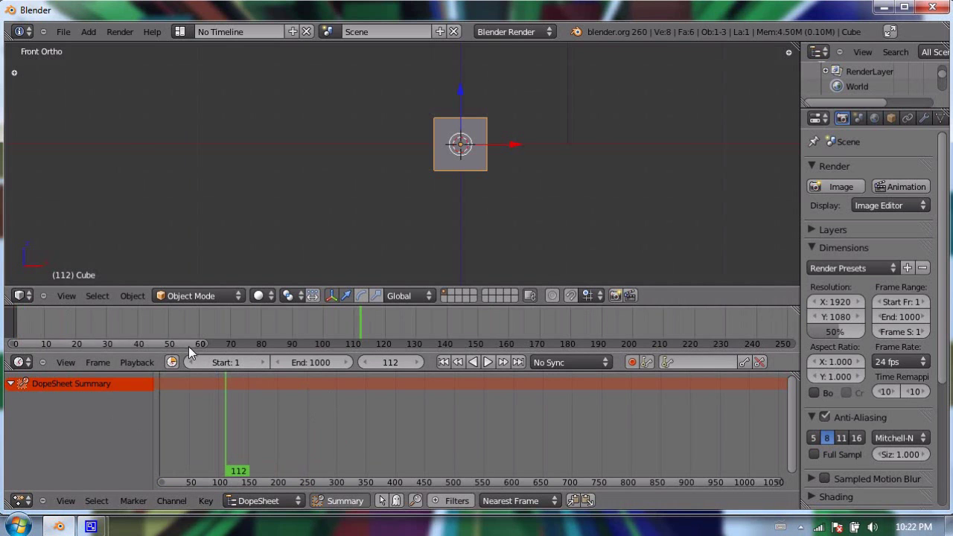
mouse_move(188, 347)
mouse_down()
mouse_move(198, 343)
mouse_move(163, 347)
mouse_move(205, 351)
mouse_move(188, 351)
mouse_up()
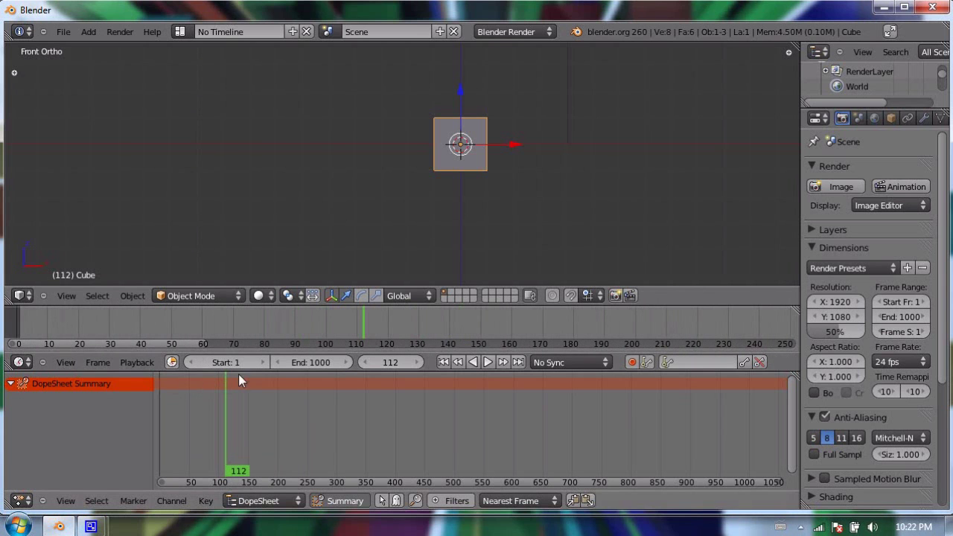
click(221, 361)
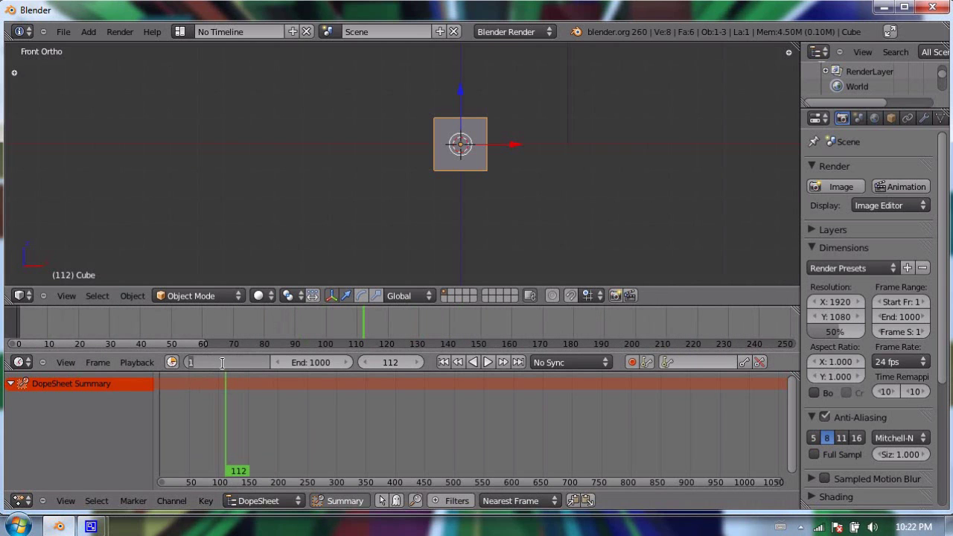
key(Return)
click(312, 365)
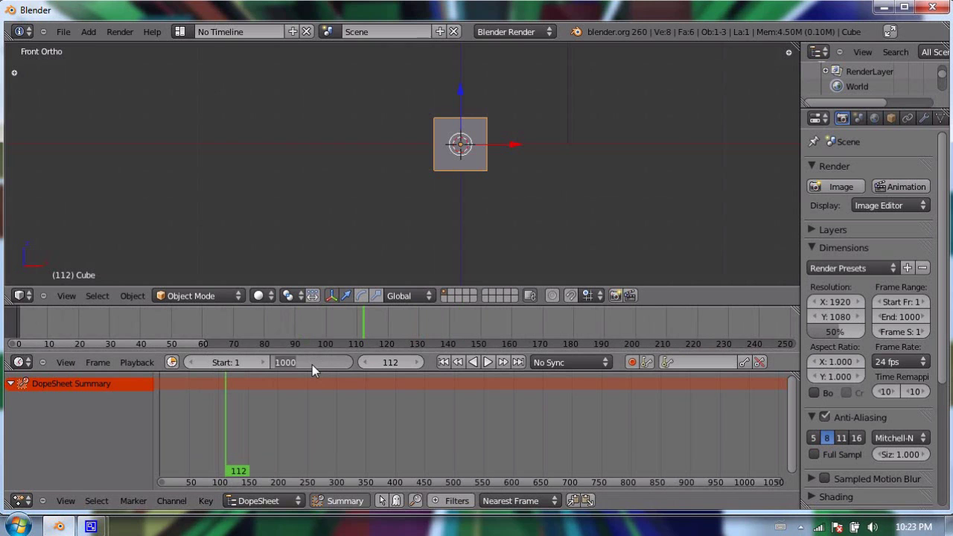
text(250)
key(Return)
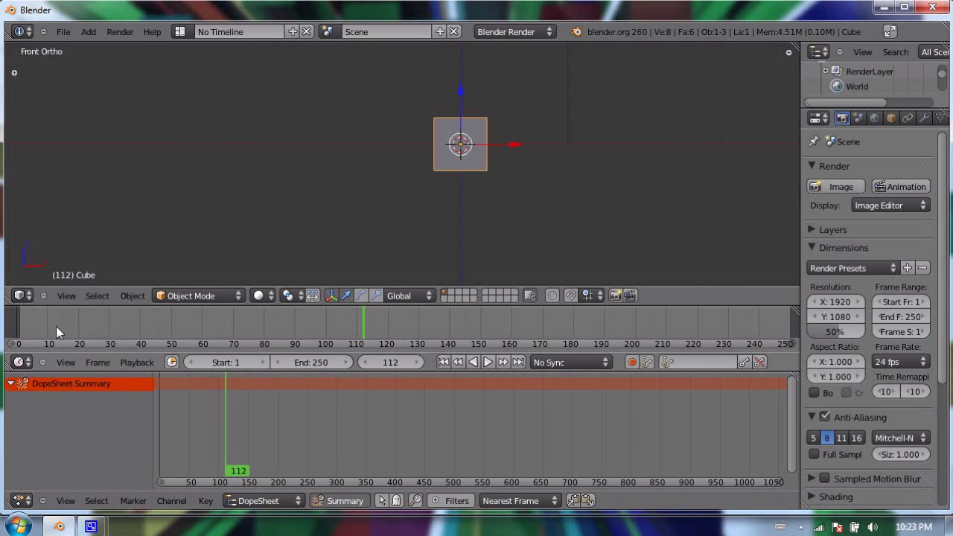
- Scrub the timeline through frames 5, 36, 85 and 119, ending on frame 2
click(30, 320)
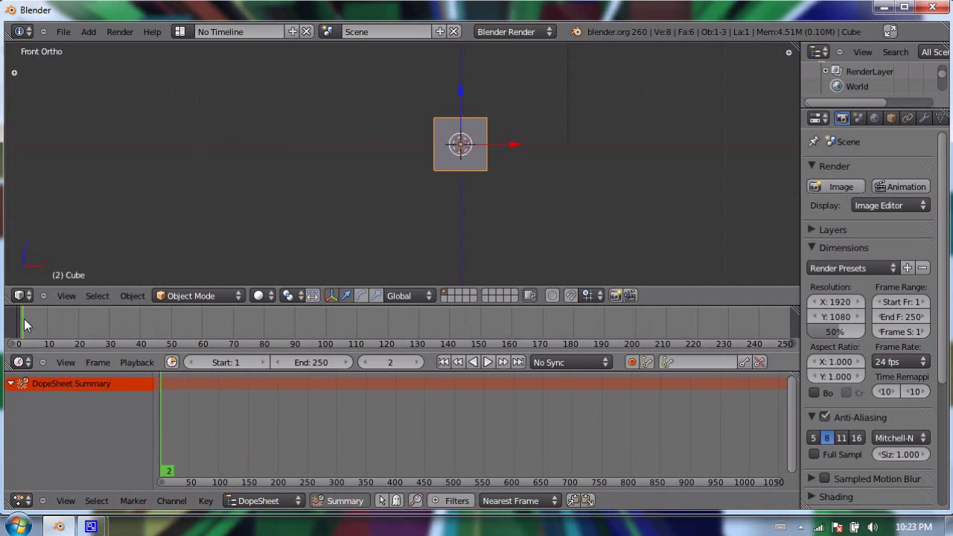
click(128, 329)
click(280, 320)
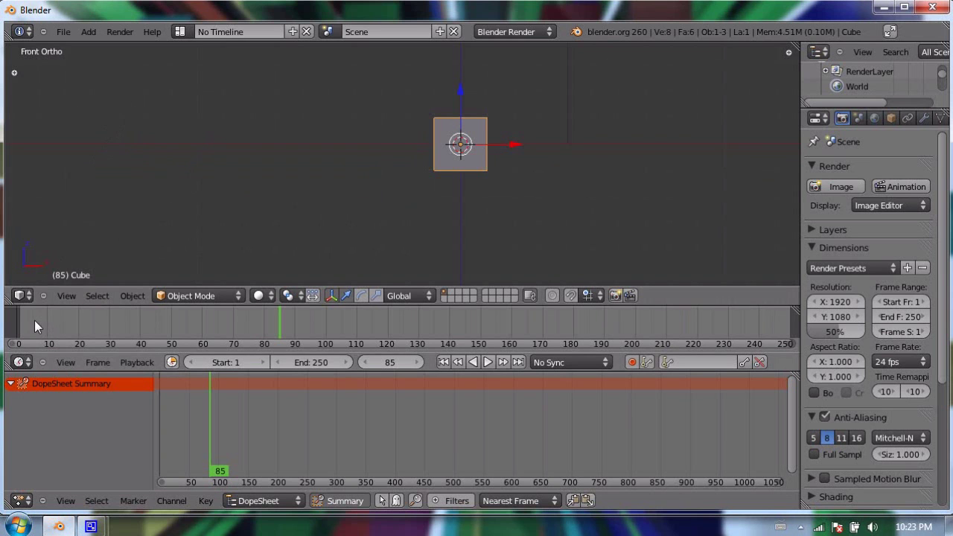
click(77, 317)
drag(87, 317, 384, 302)
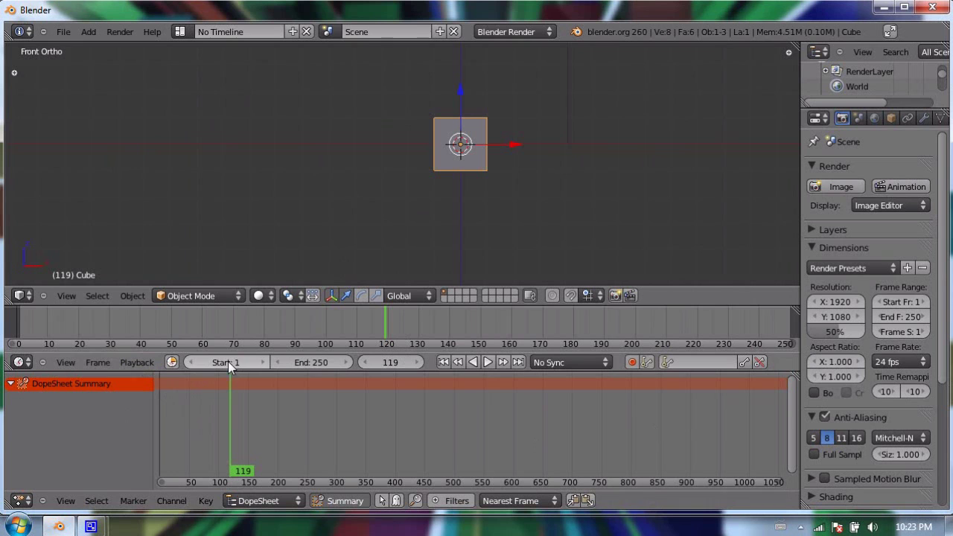
click(56, 319)
drag(49, 320, 23, 315)
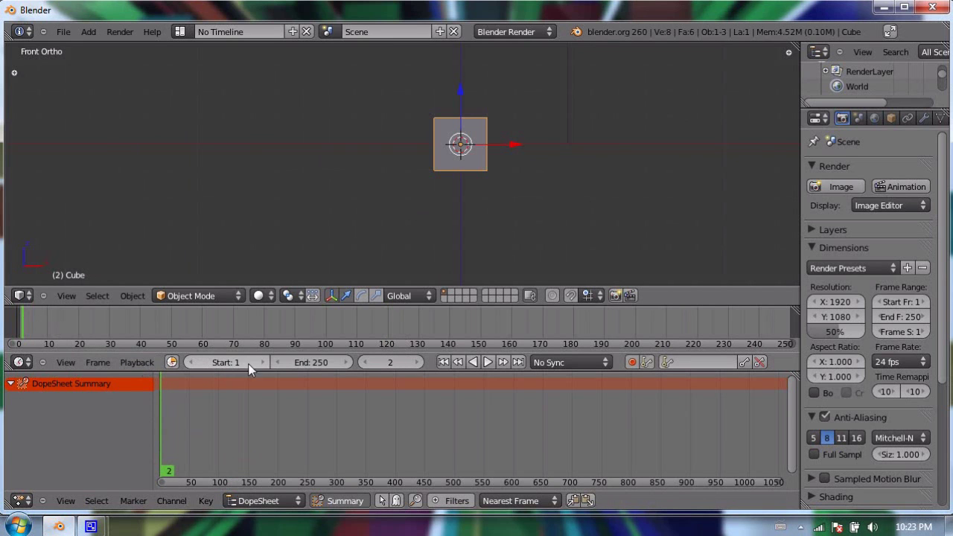
- Enable auto-keying and move the cube to the upper left, recording its first keyframe
click(633, 361)
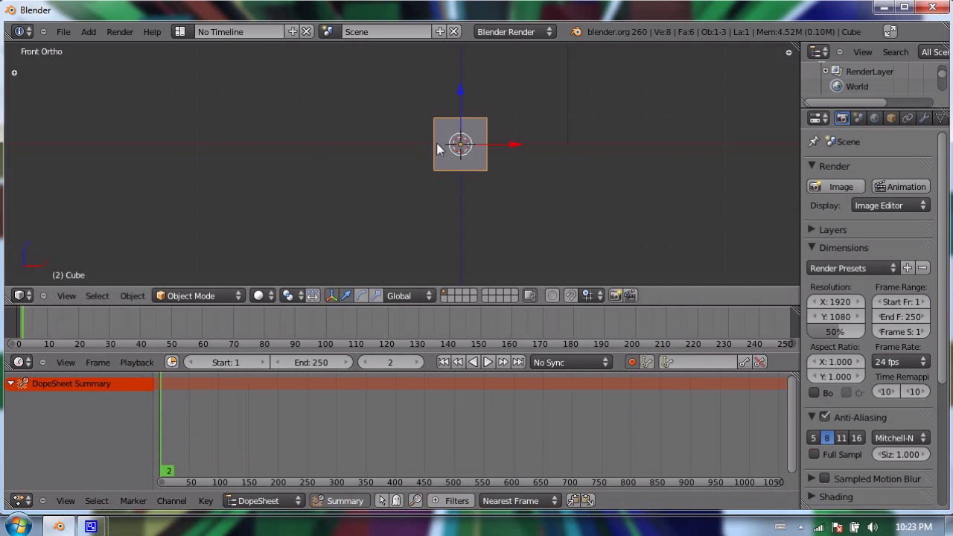
key(g)
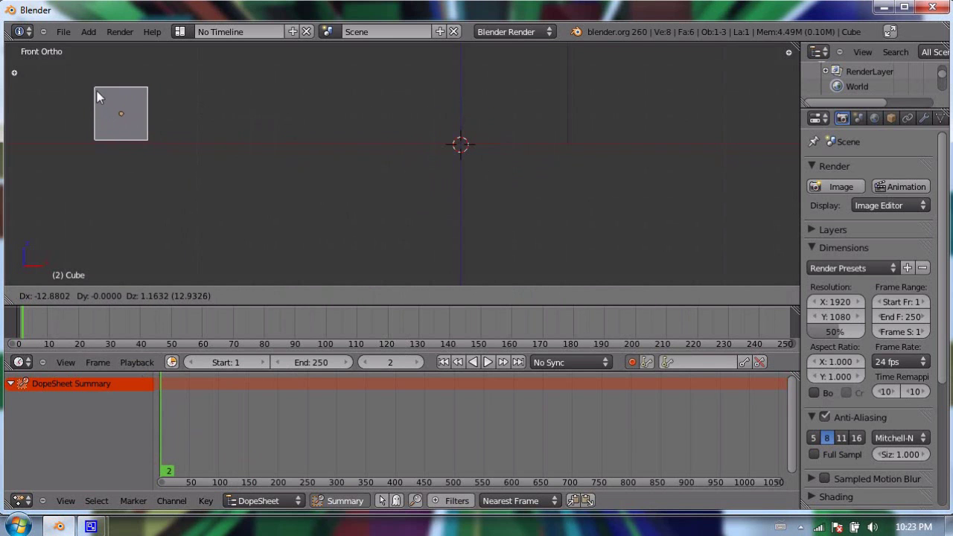
click(90, 94)
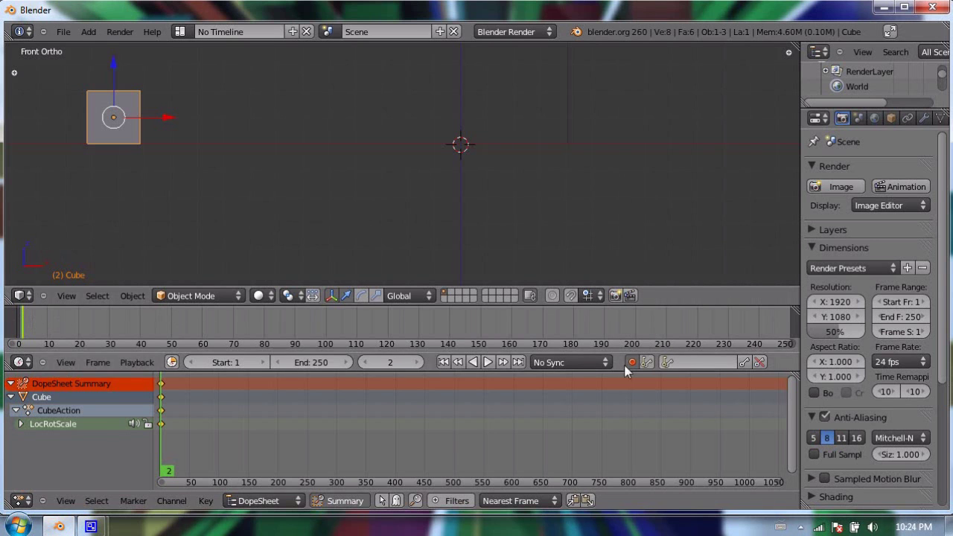
- Preview the first frames up to frame 10 and return to frame 2
click(48, 327)
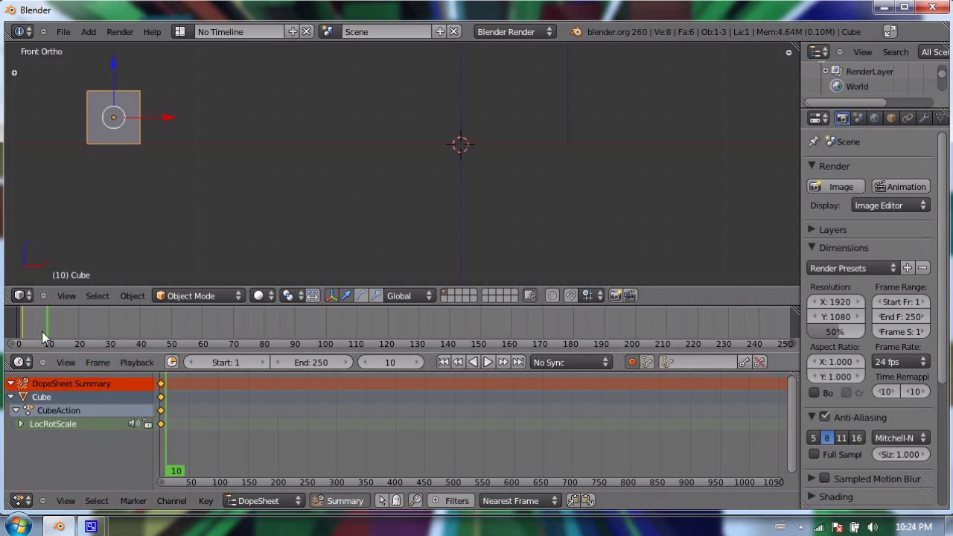
drag(43, 319, 23, 317)
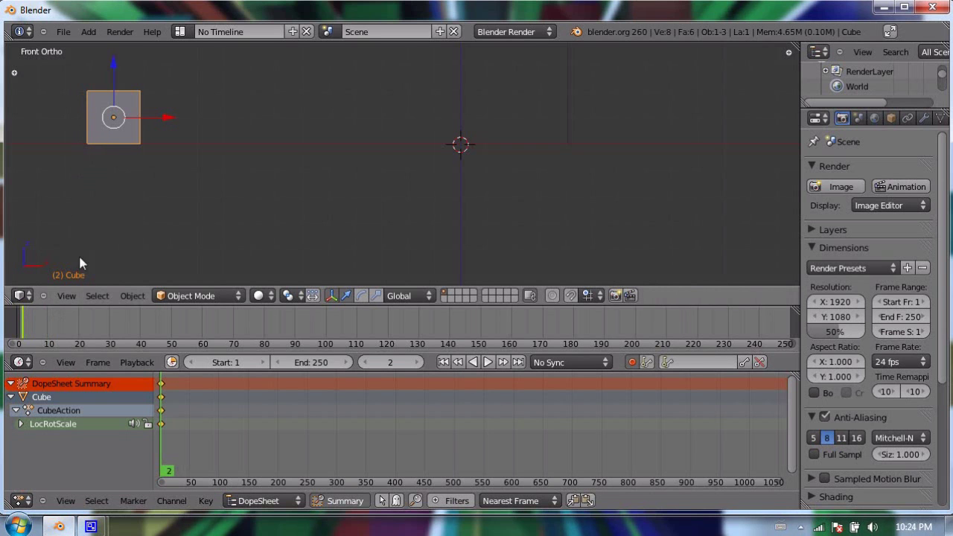
mouse_move(38, 320)
mouse_down()
mouse_move(52, 319)
mouse_move(23, 318)
mouse_up()
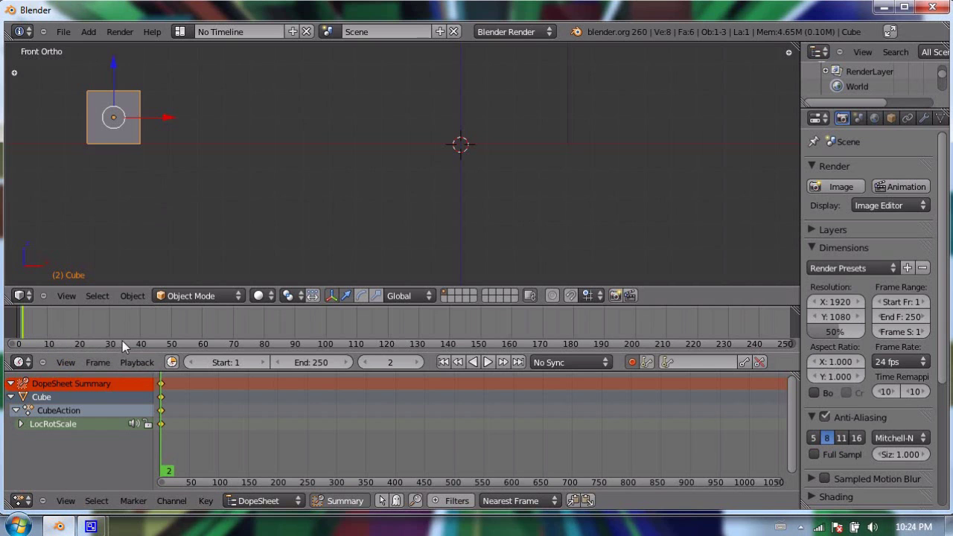
- Scrub to frame 51 and make the Properties panel narrower
drag(47, 320, 102, 321)
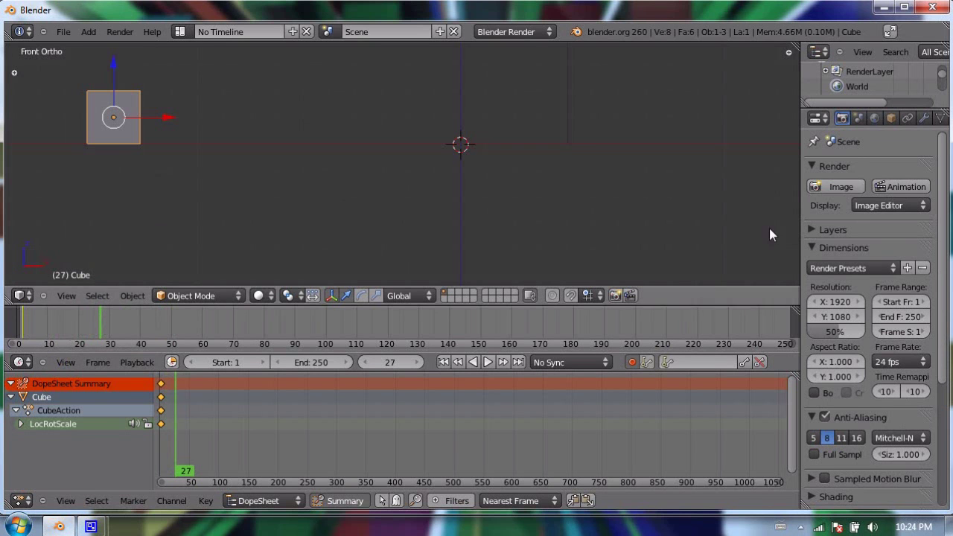
drag(801, 213, 679, 213)
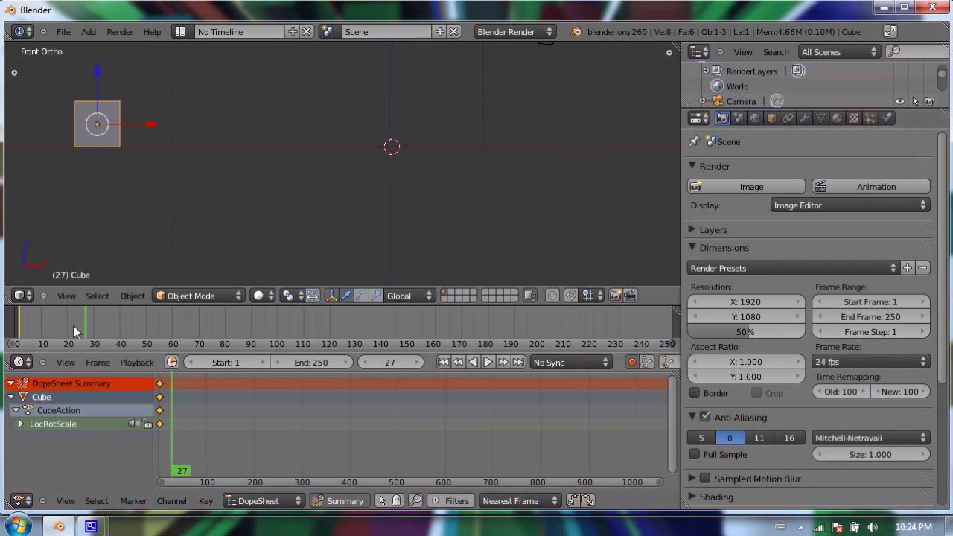
drag(681, 229, 834, 229)
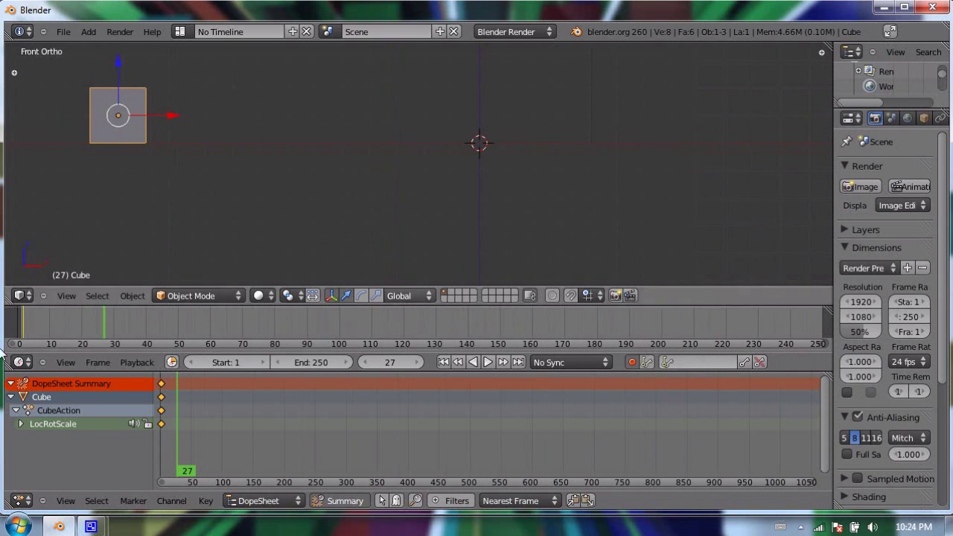
scroll(75, 320, up, 3)
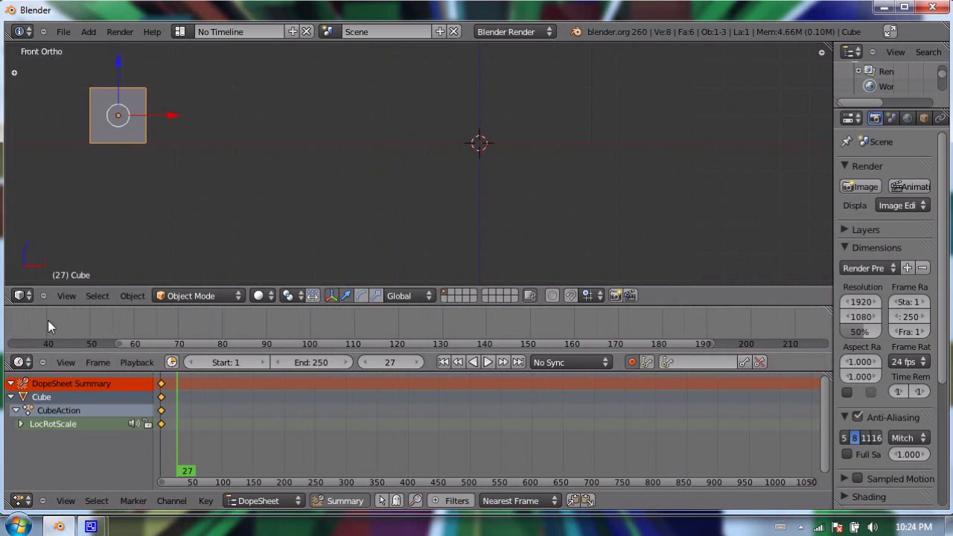
- Pan the timeline toward frame 0 and set the current frame to 24
middle_drag(48, 320, 327, 322)
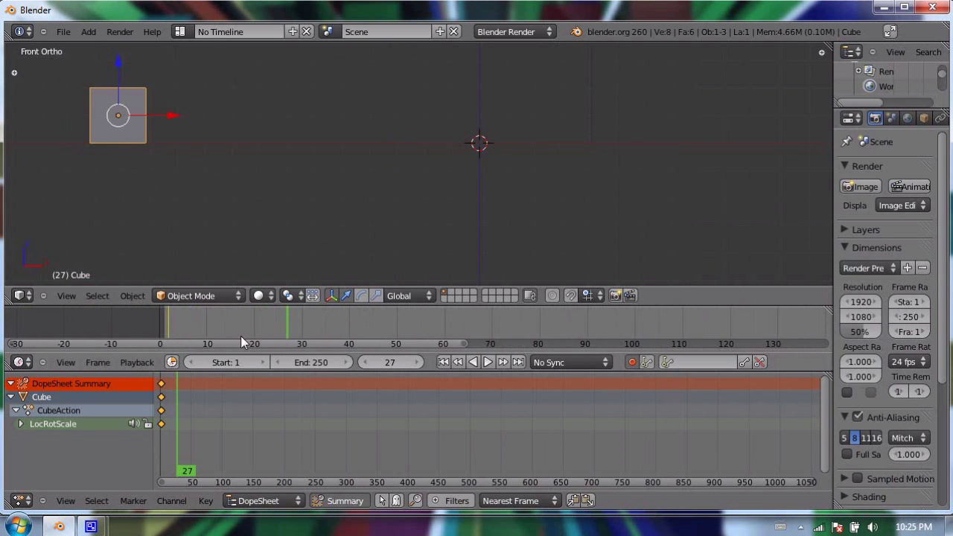
middle_drag(240, 335, 200, 335)
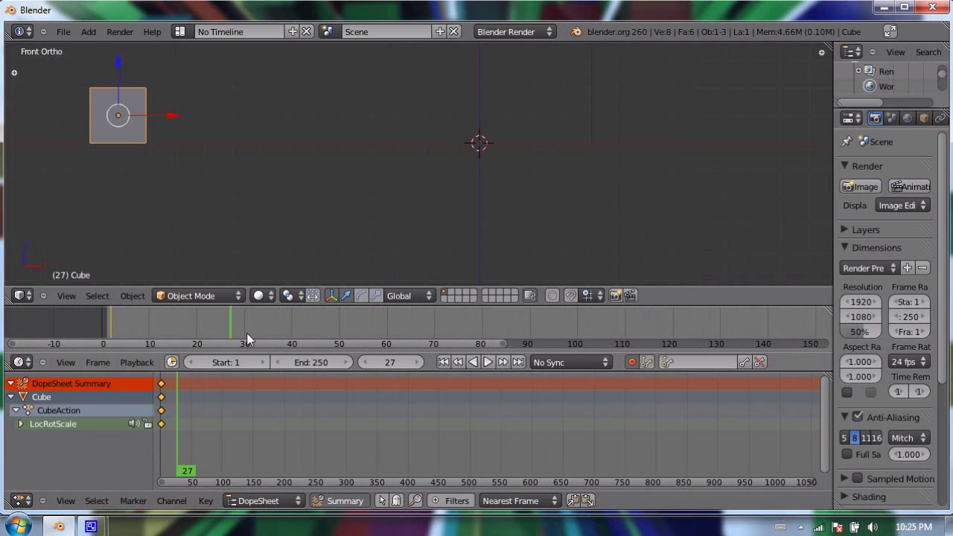
drag(233, 325, 218, 315)
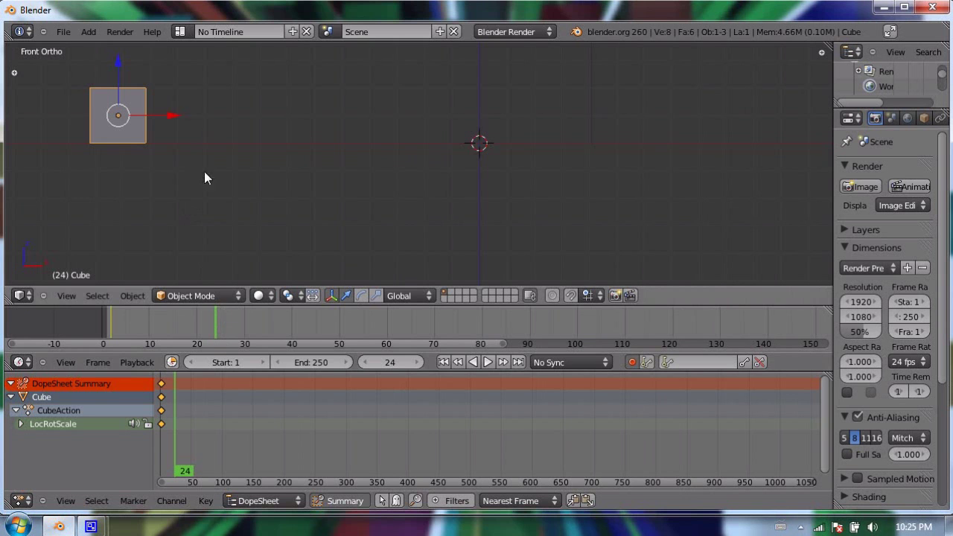
scroll(185, 431, up, 1)
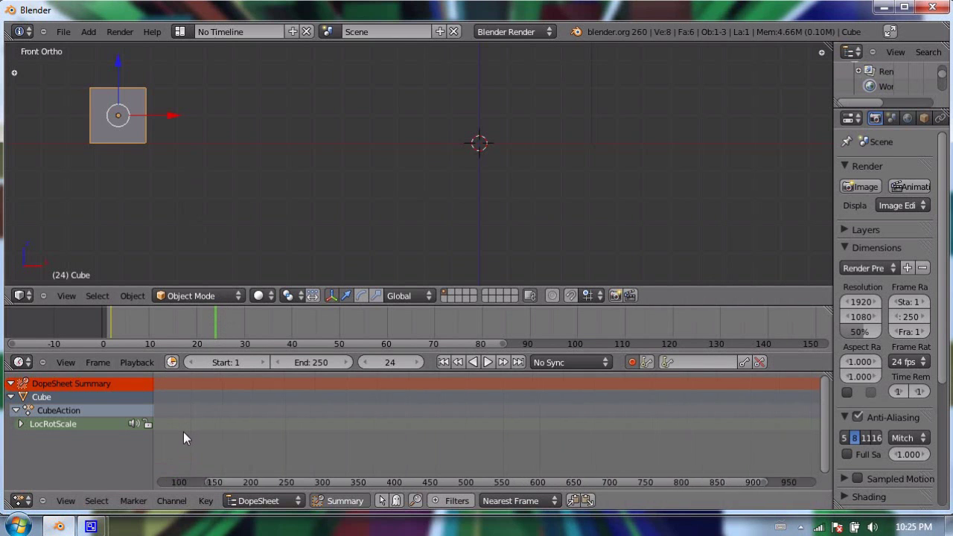
- Slide the cube along X to the right edge of the view, then scrub back to preview
middle_drag(183, 432, 342, 420)
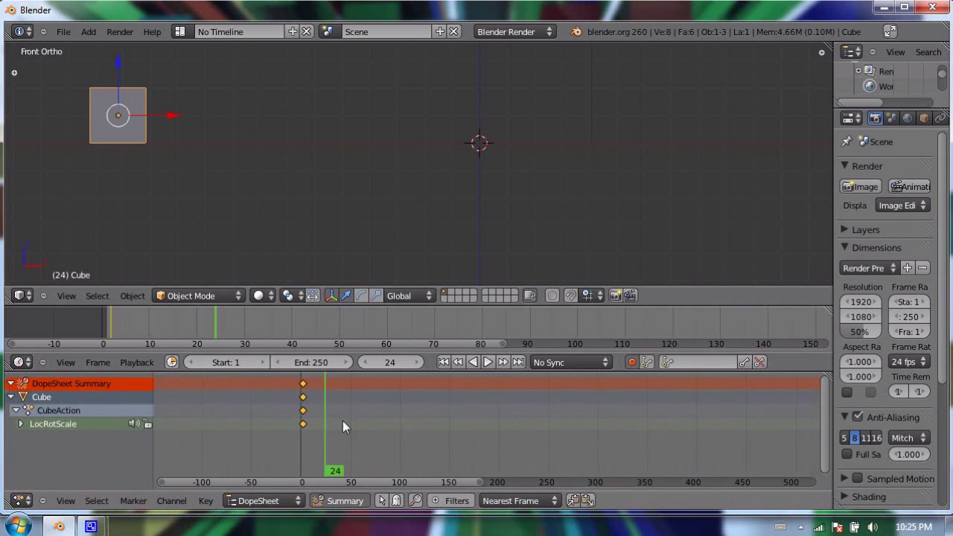
scroll(306, 411, up, 2)
drag(173, 119, 815, 114)
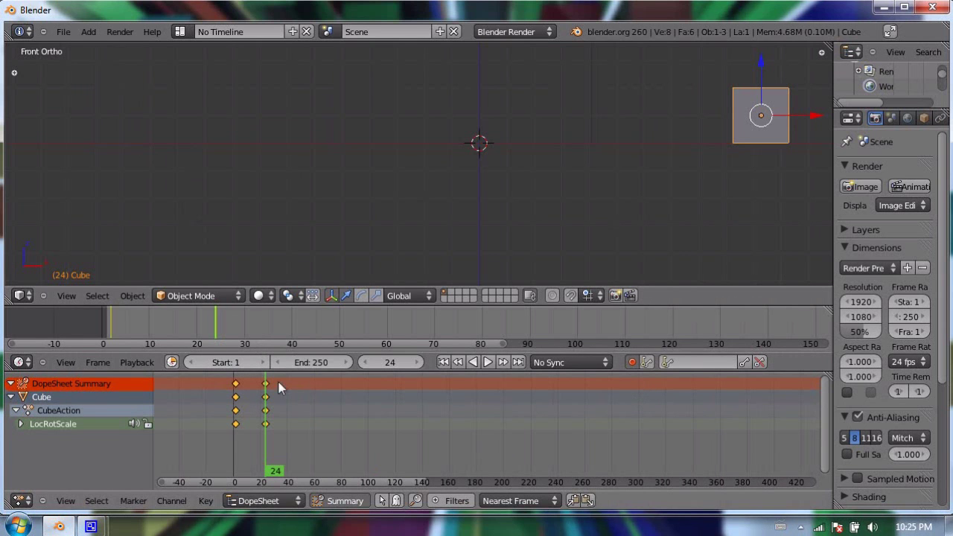
drag(218, 327, 243, 324)
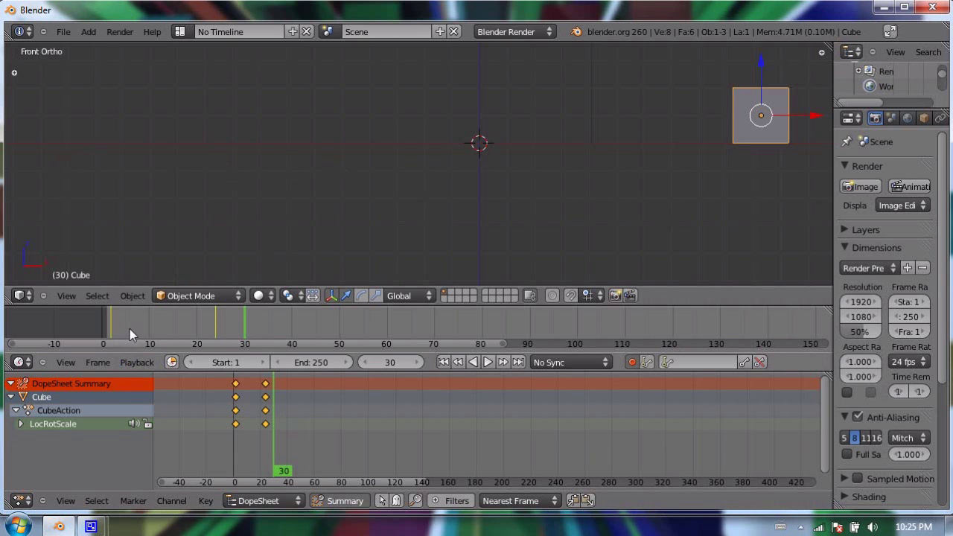
drag(232, 318, 111, 330)
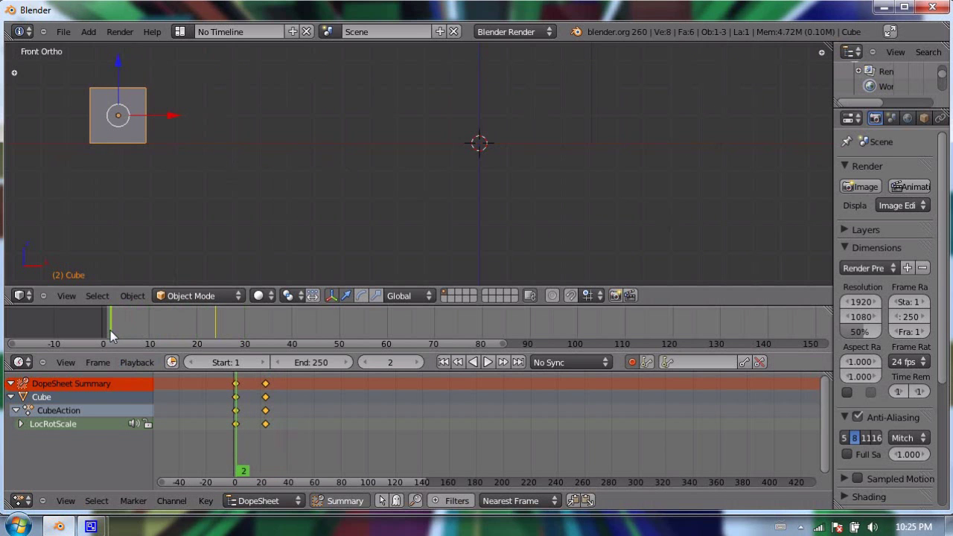
- Deselect all keyframes, scrub through frames 5 and 29, then jump back to frame 1
drag(110, 331, 214, 329)
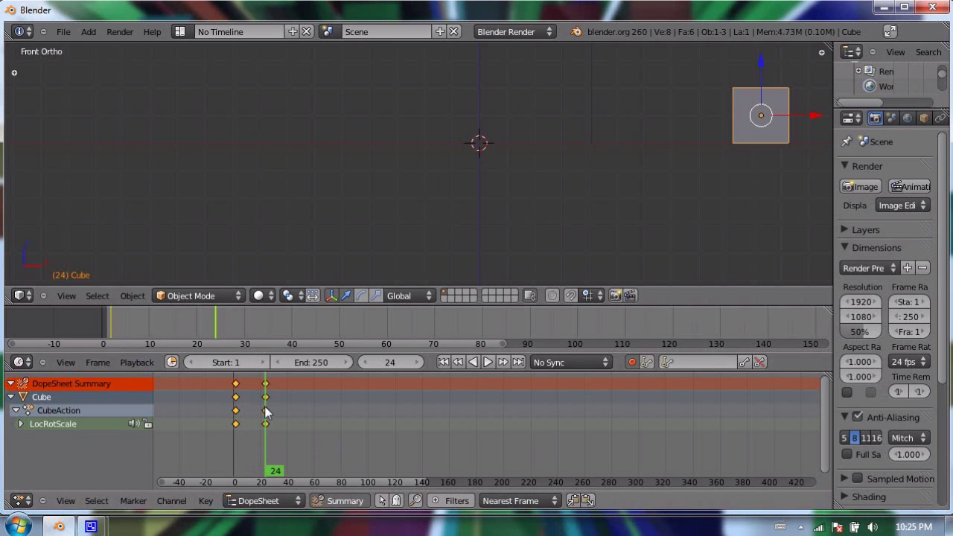
key(a)
drag(261, 440, 281, 410)
key(shift+Left)
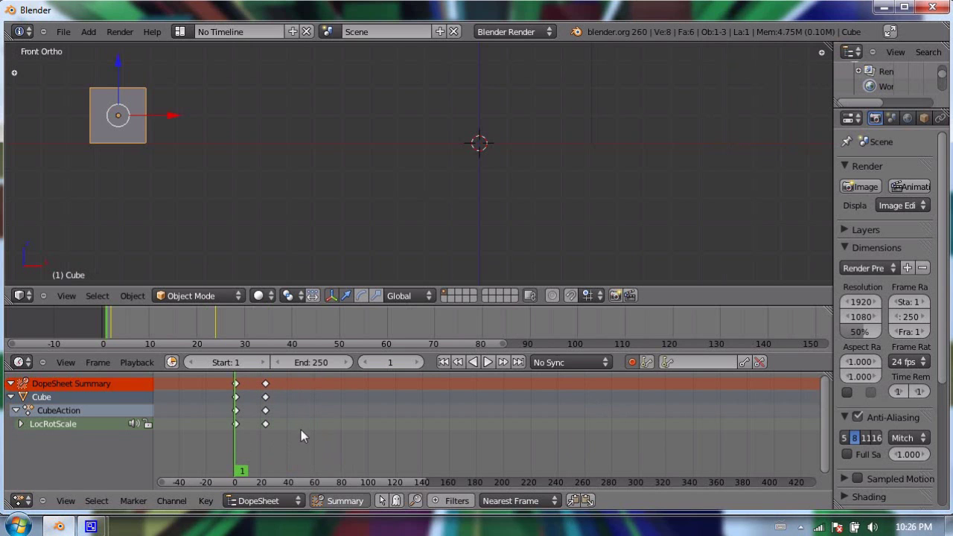
- Jump to the frame-23 keyframe and select its four keys in the Dope Sheet
mouse_move(144, 327)
mouse_down()
mouse_move(102, 326)
mouse_move(200, 324)
mouse_up()
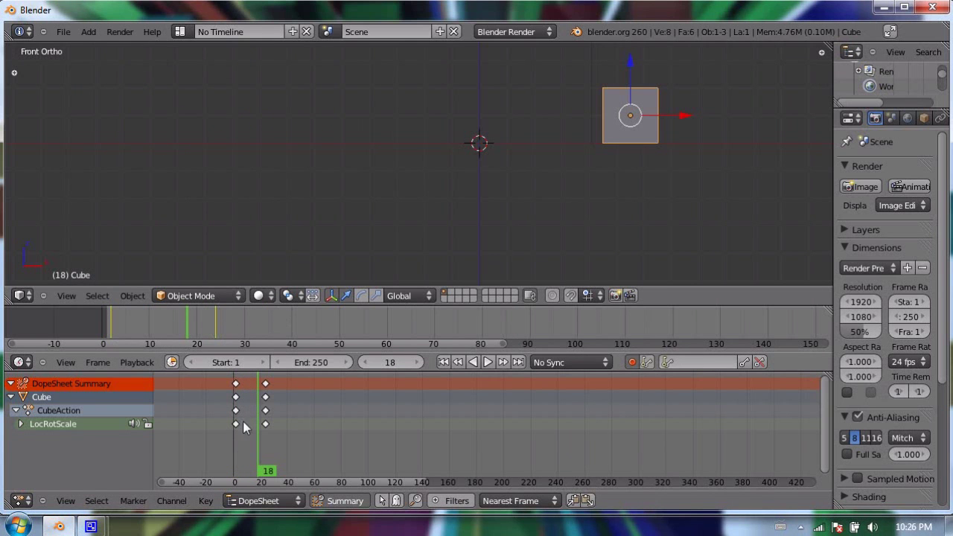
key(Up)
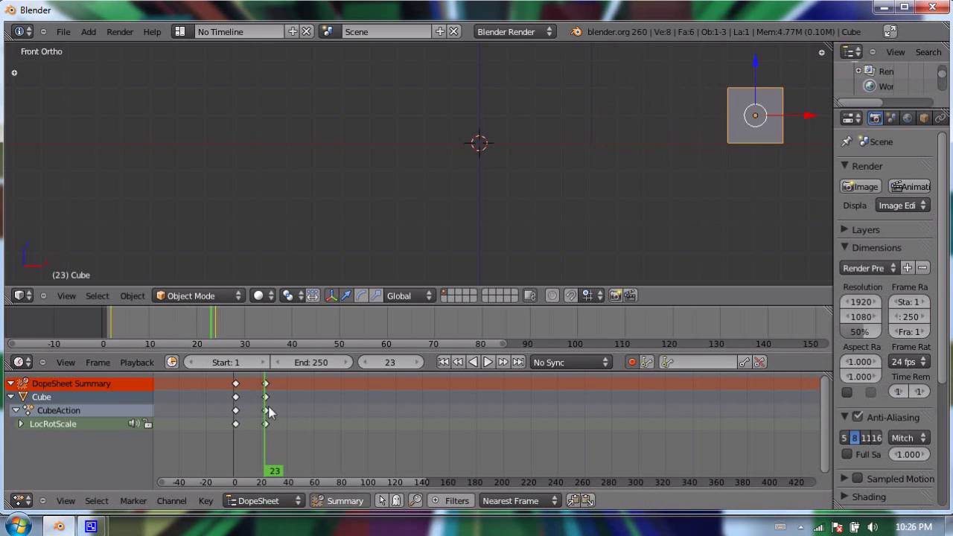
click(266, 395)
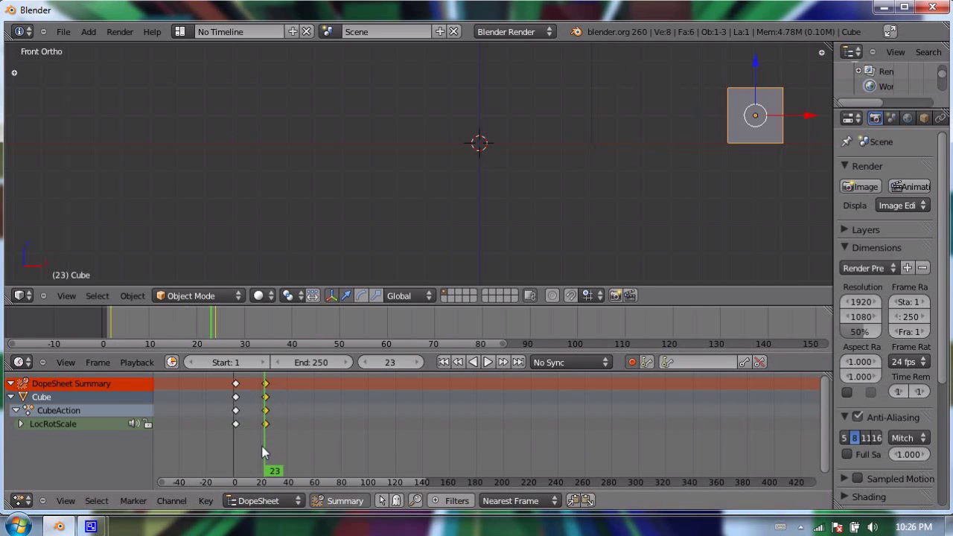
click(11, 397)
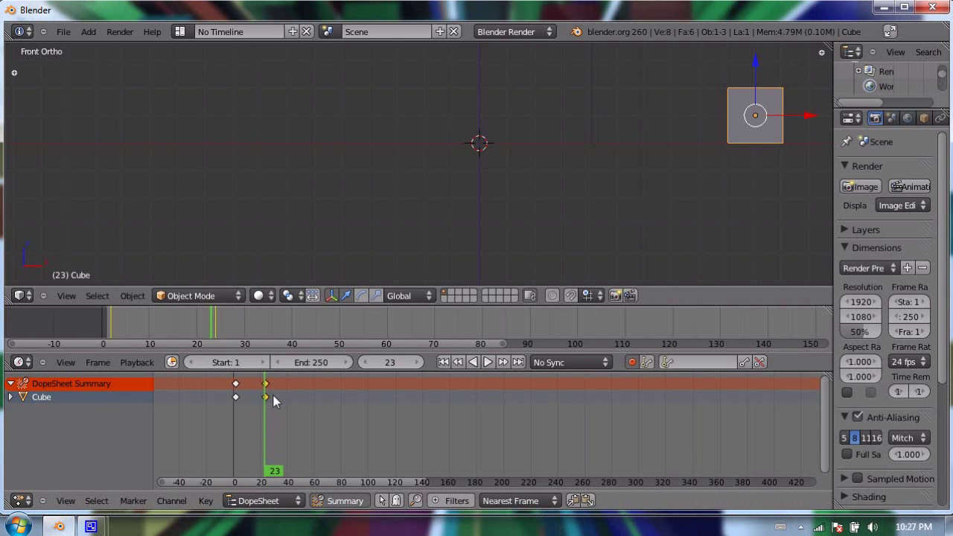
- Move the selected keys to frame 48 and scrub the timeline to verify
key(g)
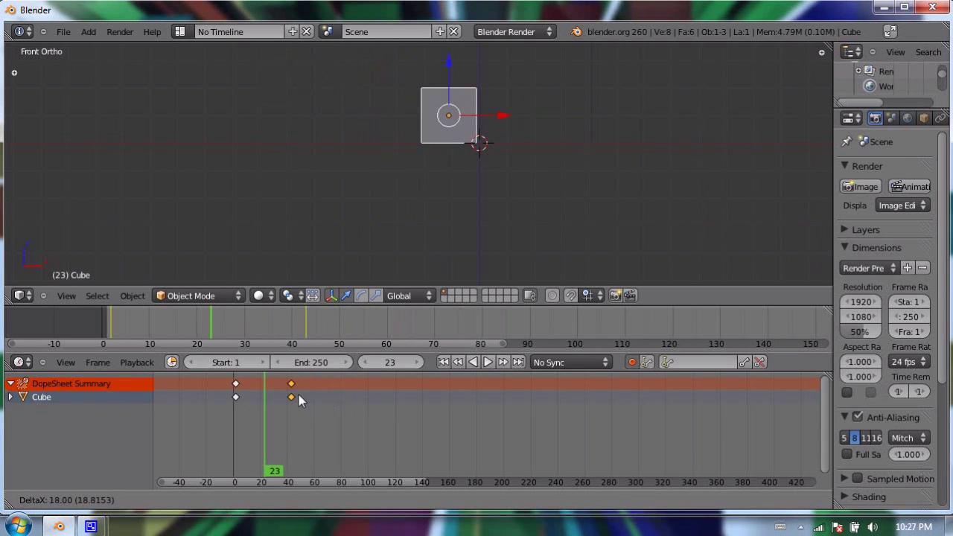
click(304, 395)
scroll(291, 408, up, 2)
middle_drag(204, 420, 382, 426)
scroll(449, 394, up, 3)
scroll(449, 393, up, 2)
click(327, 405)
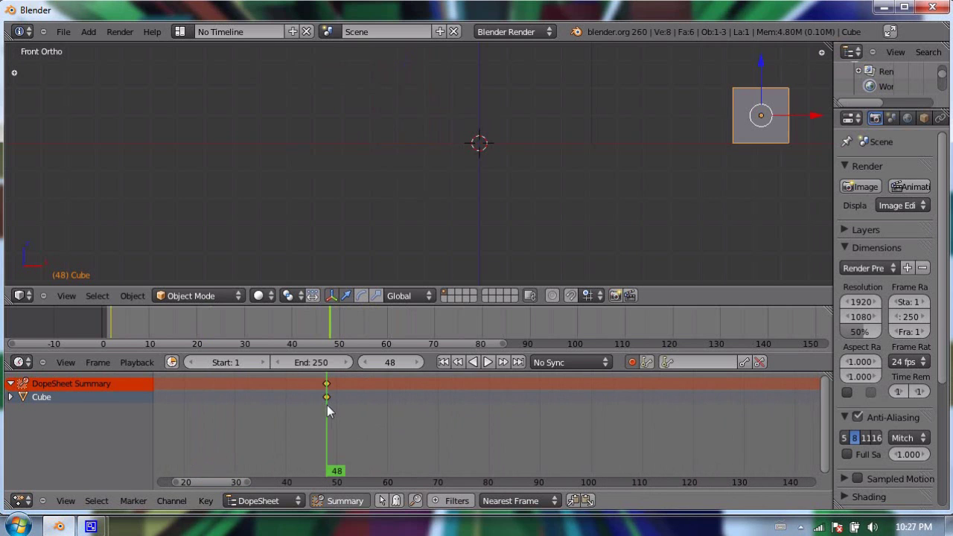
scroll(313, 424, down, 3)
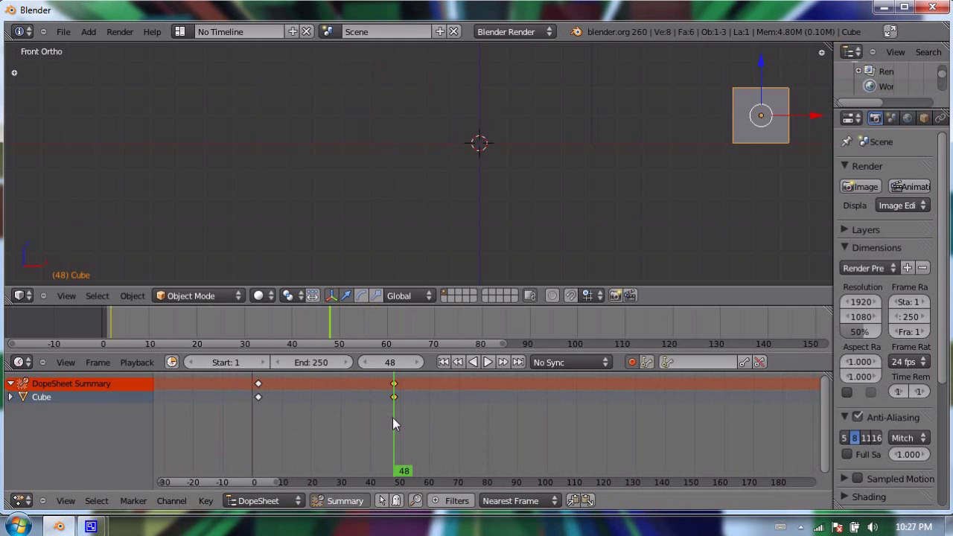
drag(393, 418, 257, 419)
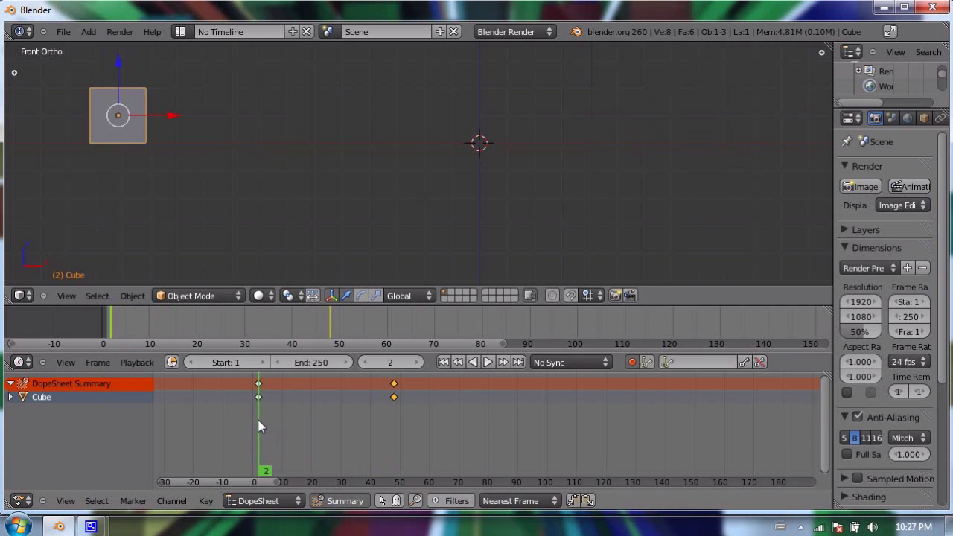
click(489, 362)
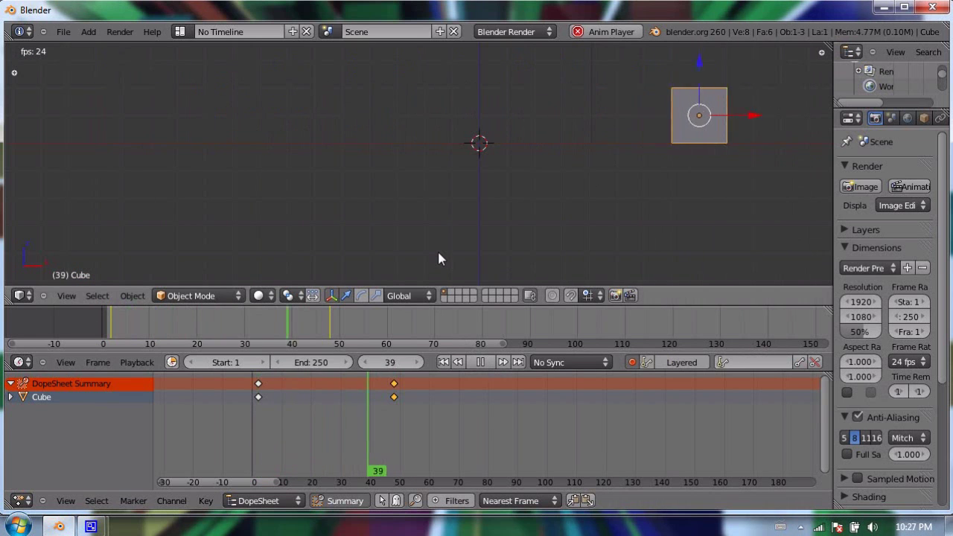
click(481, 362)
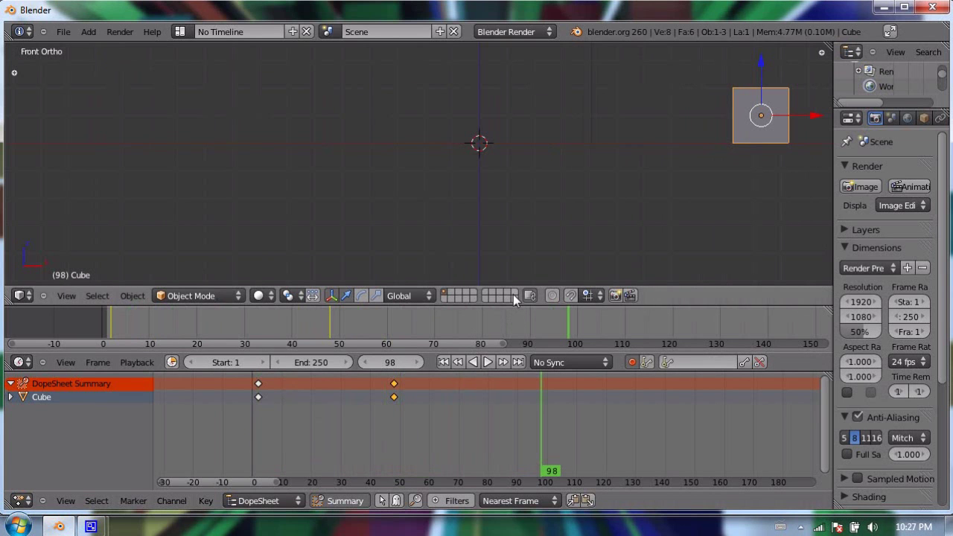
click(385, 402)
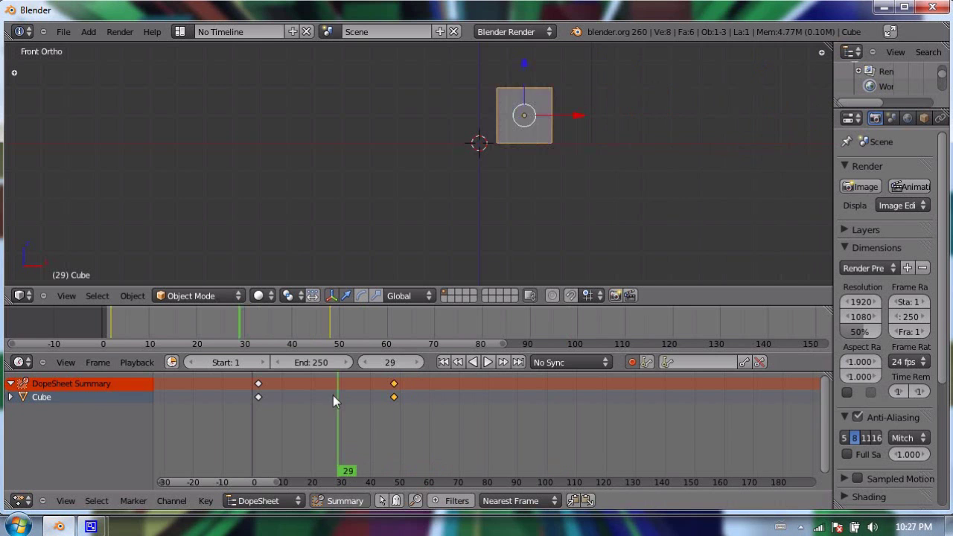
drag(333, 395, 294, 388)
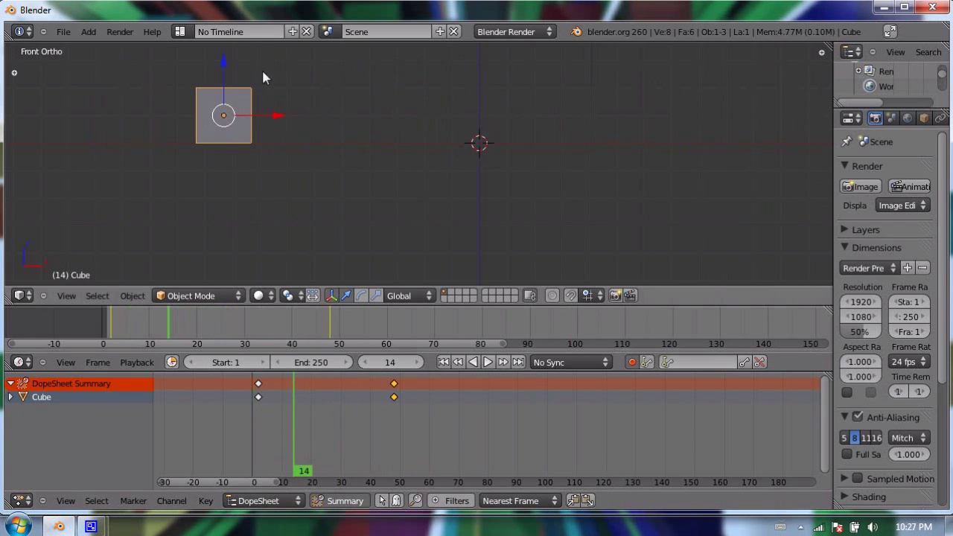
- Key the cube higher at frame 11 and lower at frame 19
scroll(260, 83, up, 2)
scroll(260, 84, down, 2)
shift+middle_drag(268, 122, 284, 182)
mouse_move(281, 414)
mouse_down()
mouse_move(251, 406)
mouse_move(286, 405)
mouse_up()
key(g)
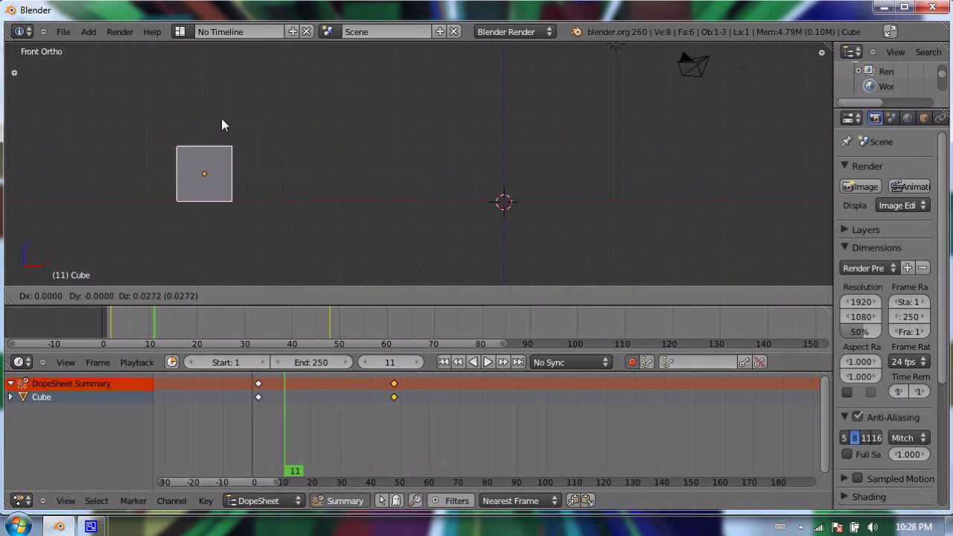
click(222, 76)
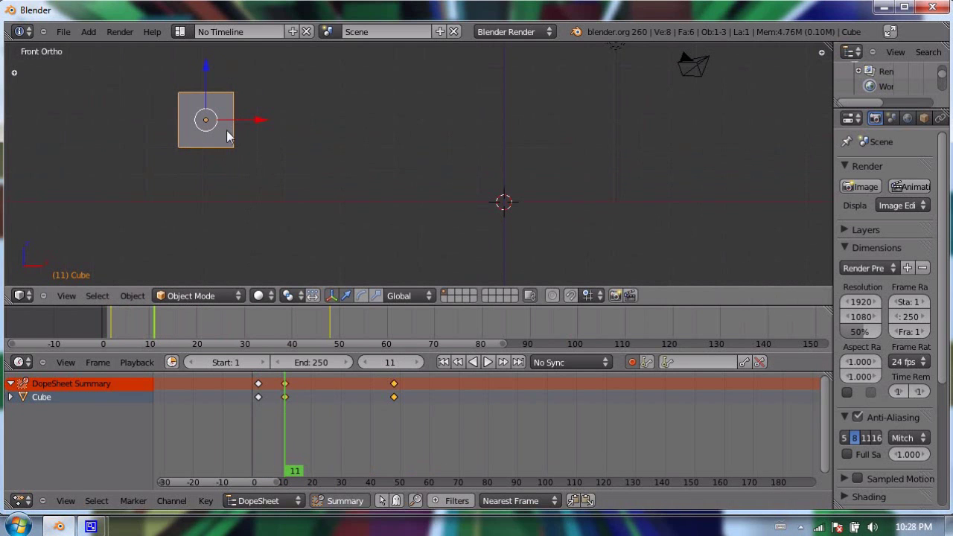
drag(288, 404, 308, 402)
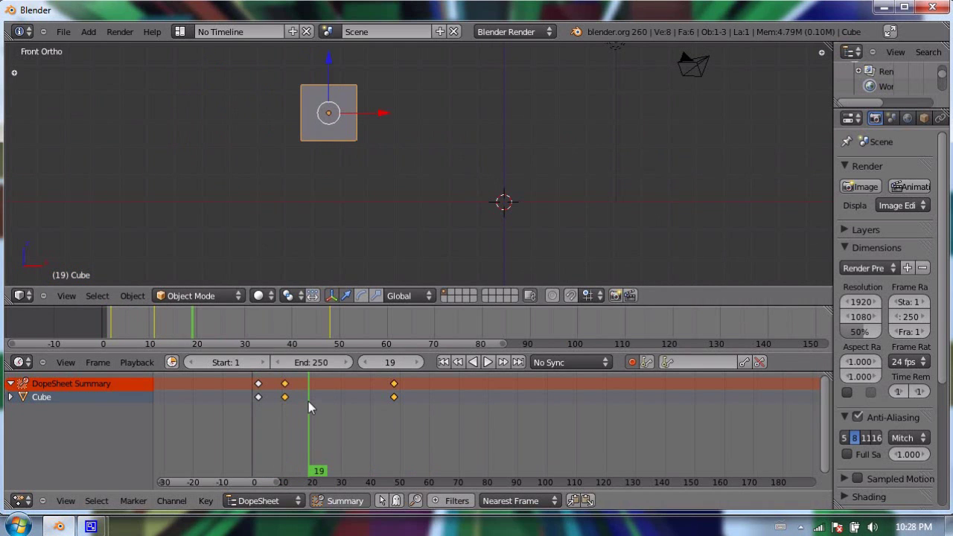
key(g)
click(337, 174)
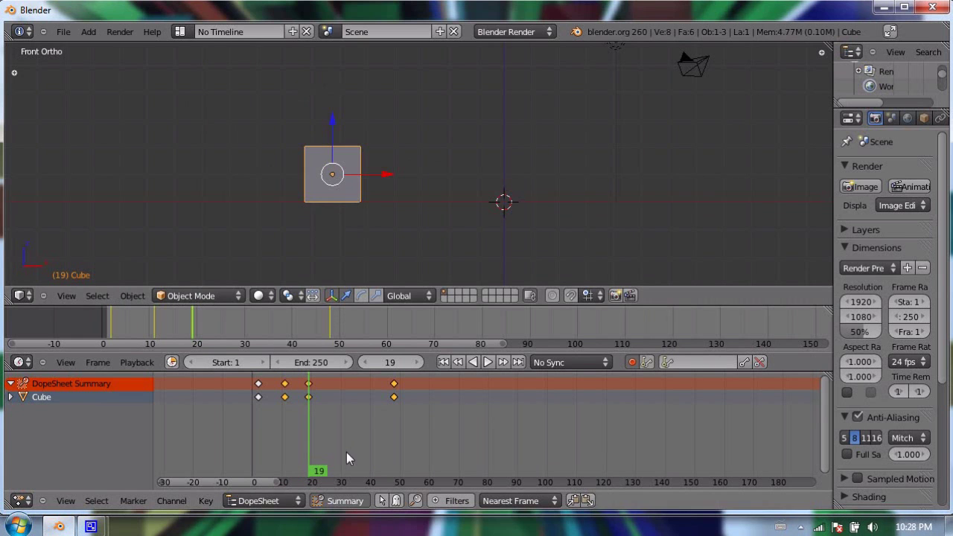
- Key the cube high at frame 30 and lower at frame 40
click(340, 403)
key(g)
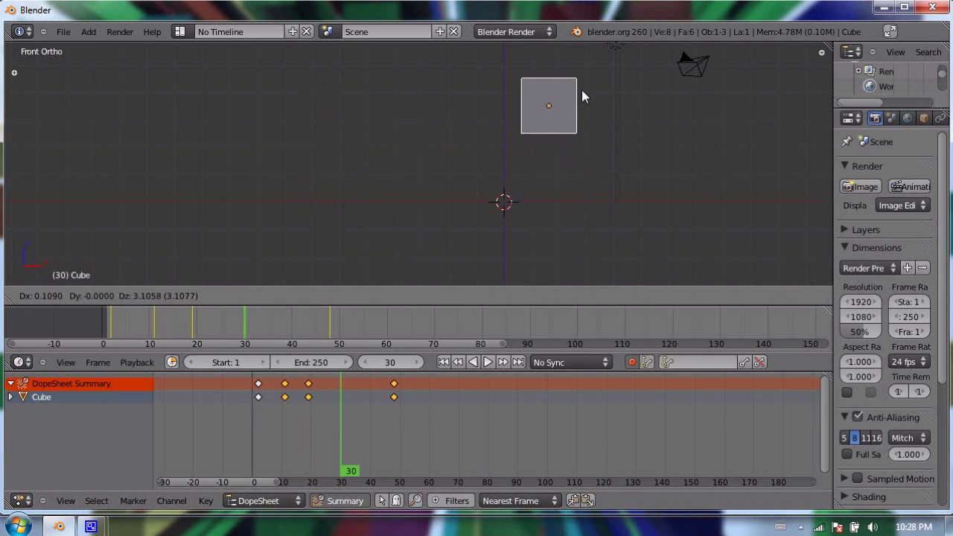
click(581, 90)
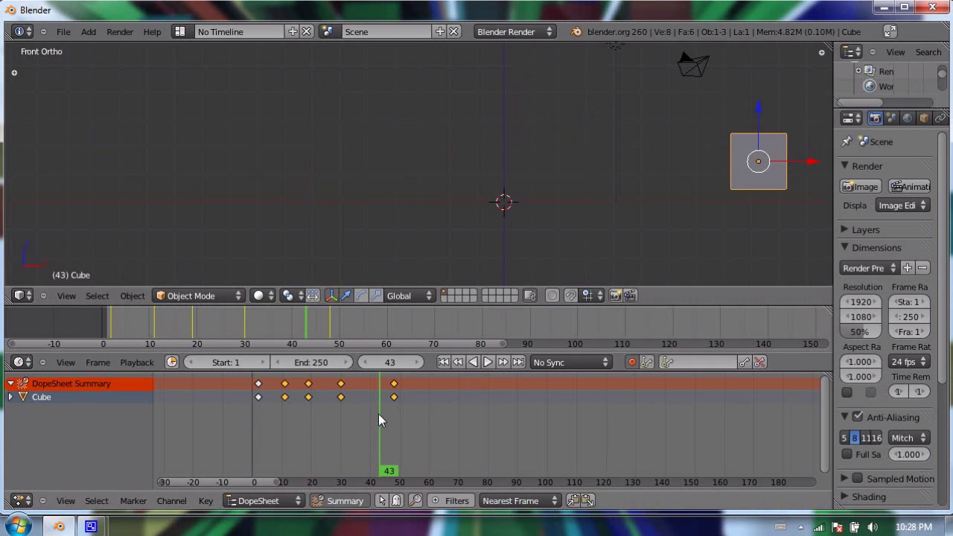
drag(378, 414, 371, 407)
key(g)
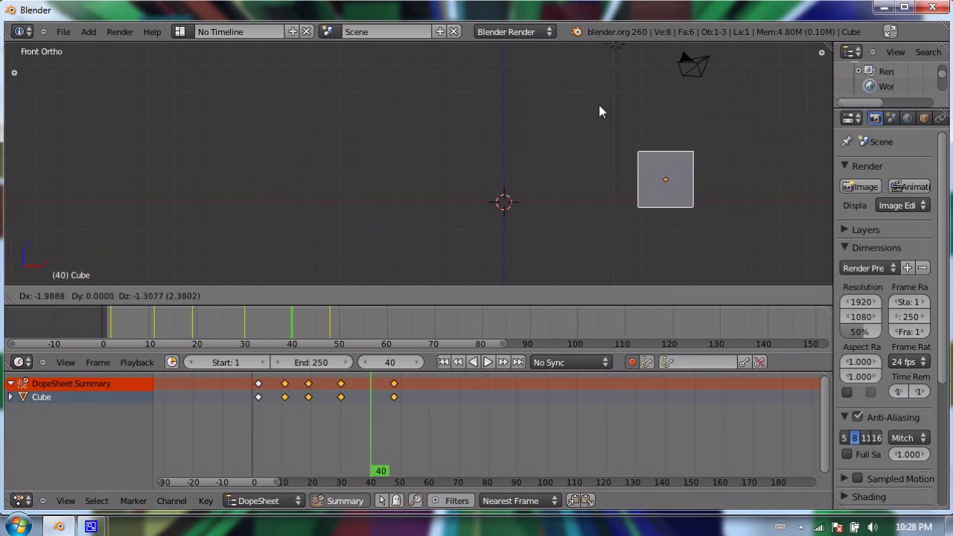
click(598, 95)
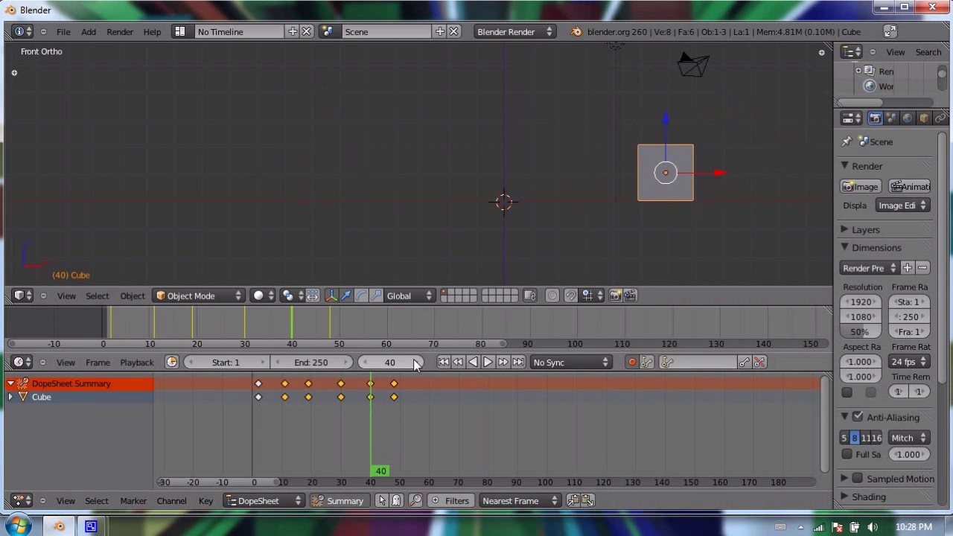
- Lift the cube higher at frame 48 and reposition it at frame 55
click(397, 416)
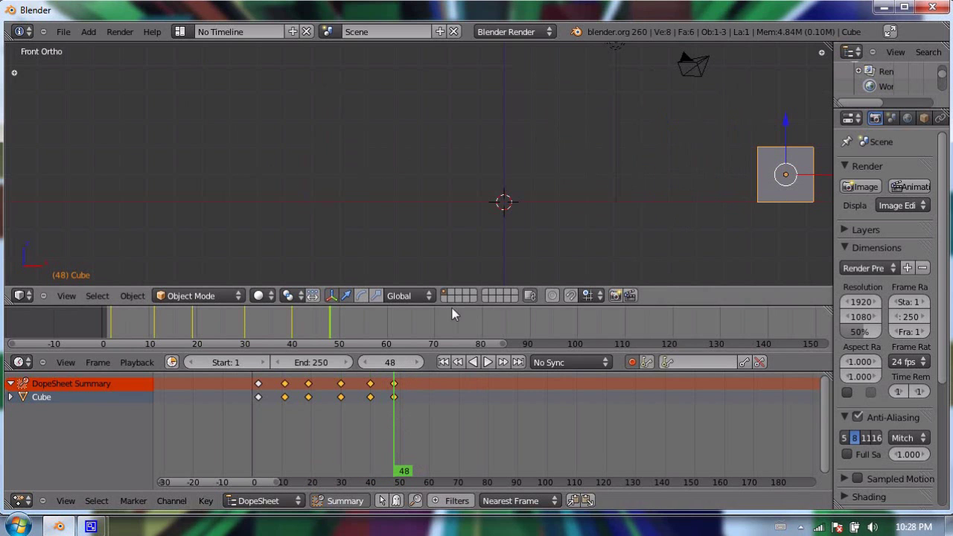
scroll(591, 171, down, 2)
key(KP_Decimal)
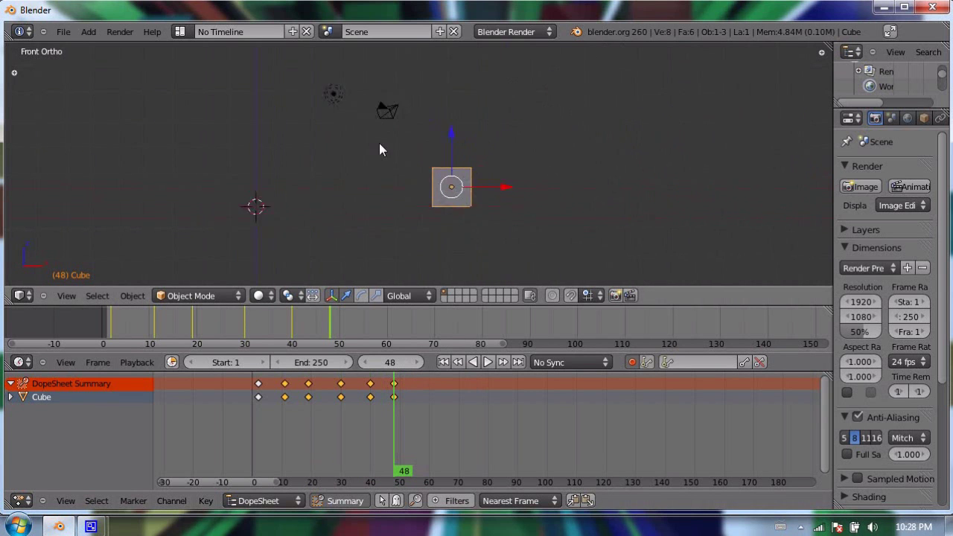
mouse_move(391, 439)
mouse_down()
mouse_move(348, 436)
mouse_move(393, 436)
mouse_up()
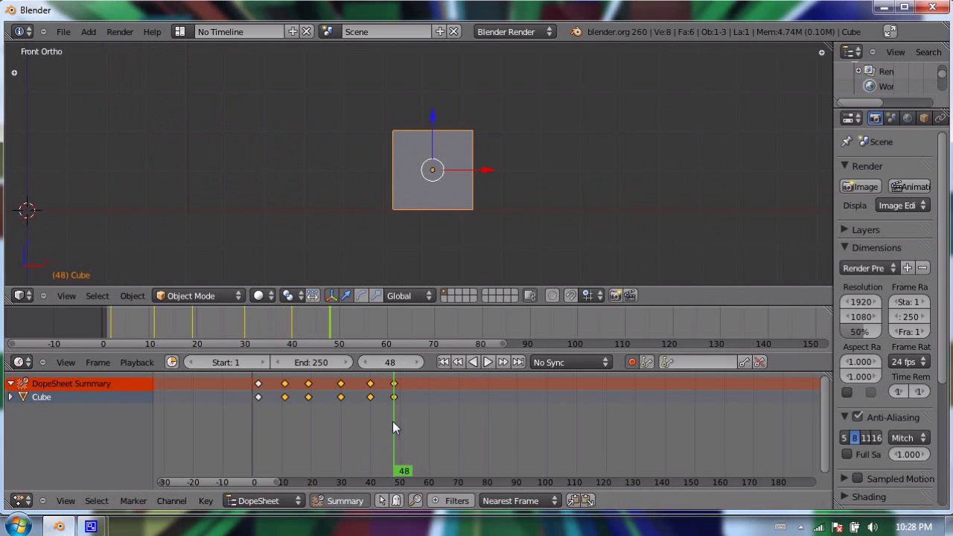
right_drag(451, 161, 454, 55)
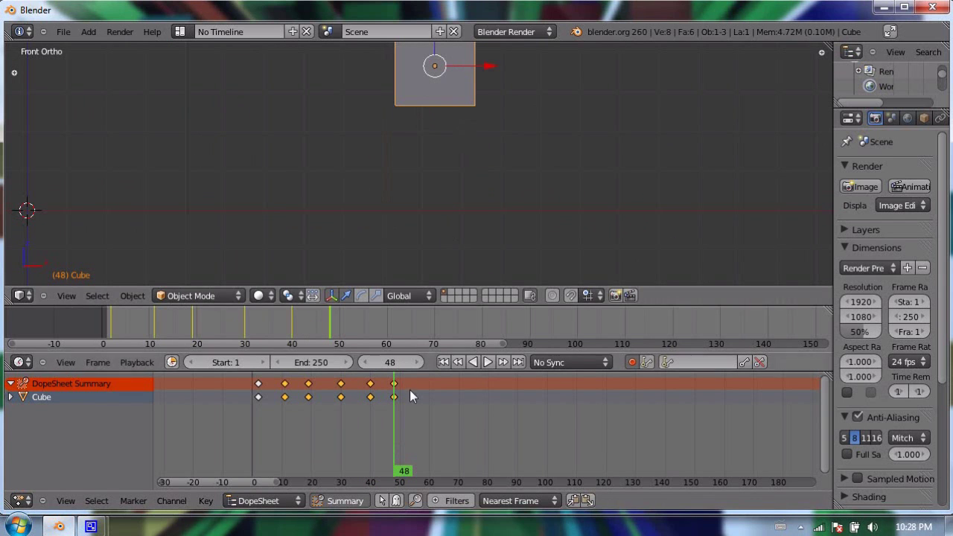
click(415, 393)
key(g)
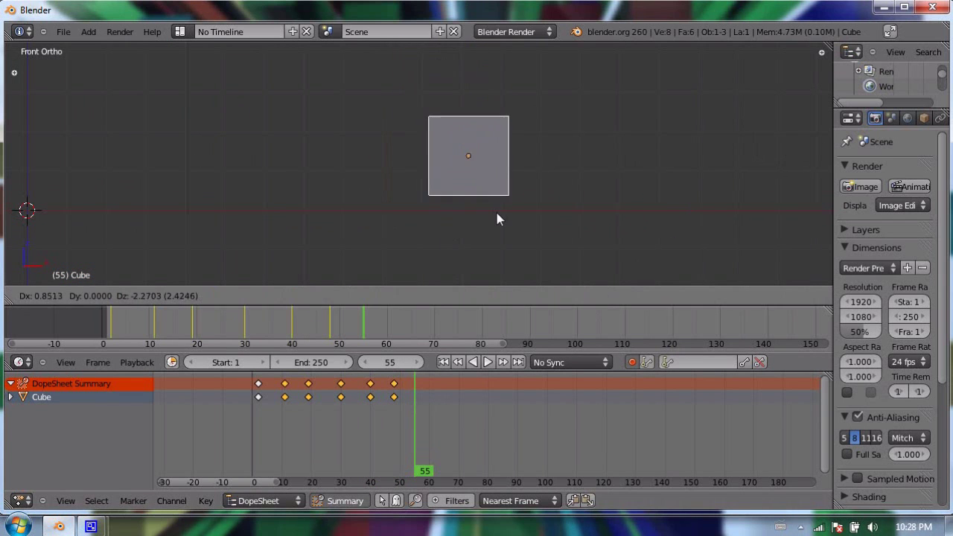
click(503, 228)
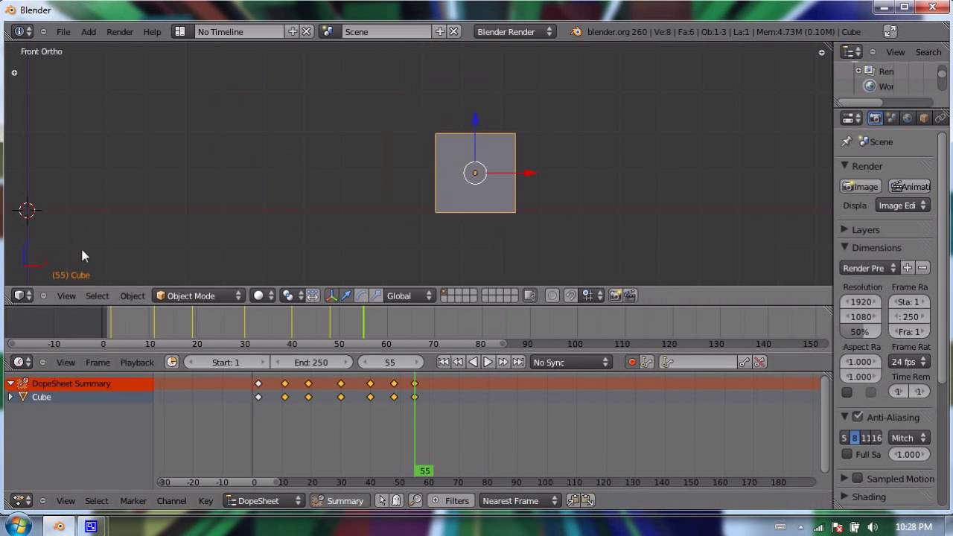
- Switch on auto-keyframe recording in the Timeline and view the cube from an angled User Ortho view
scroll(177, 156, down, 3)
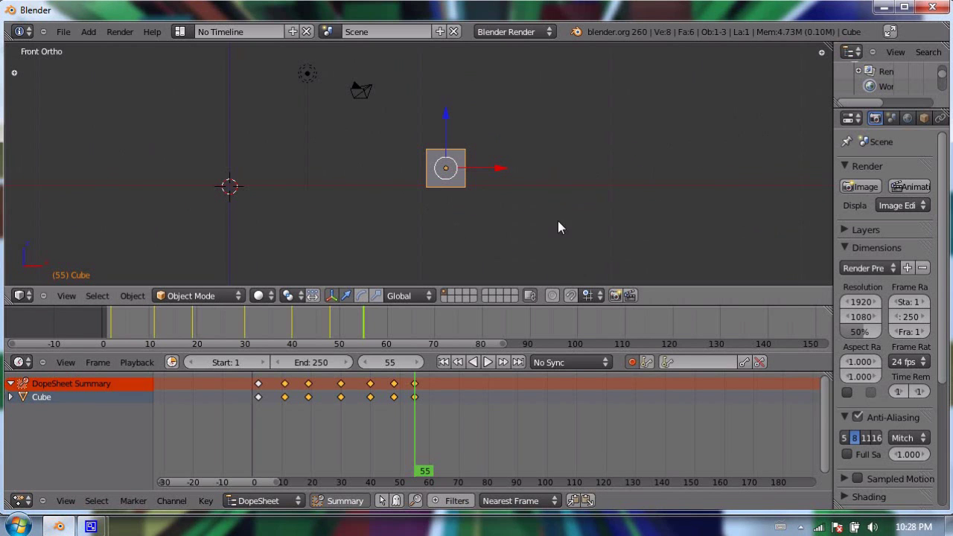
click(632, 363)
middle_drag(403, 150, 378, 263)
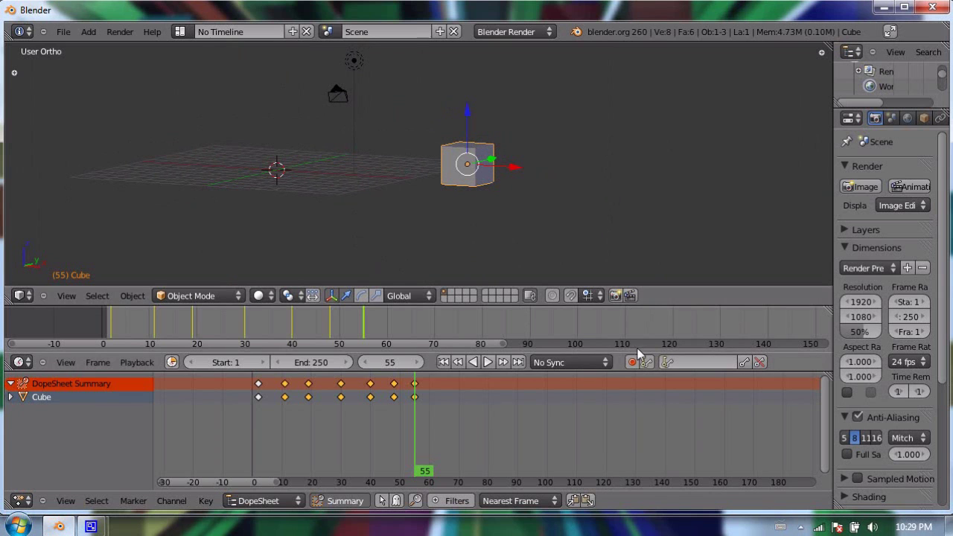